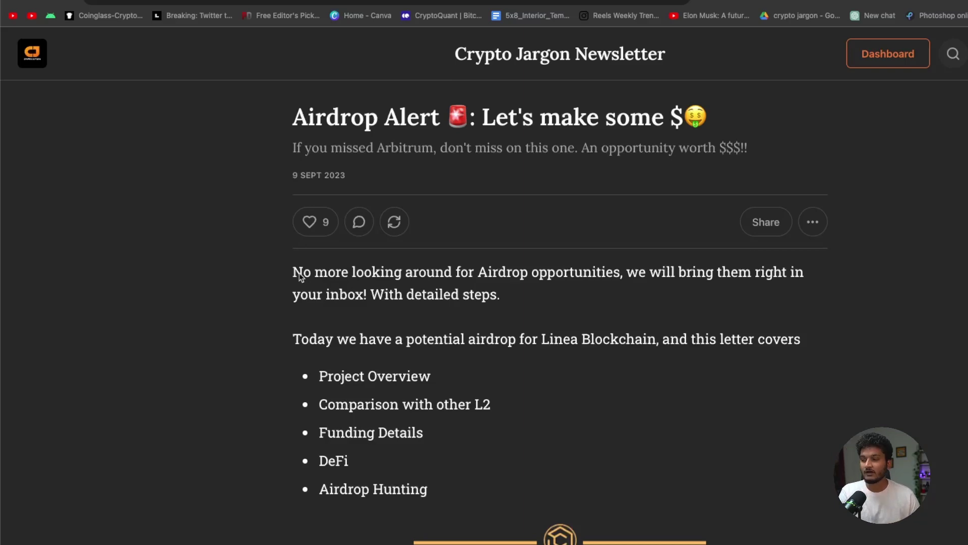
pyautogui.scroll(-5, 290, 306)
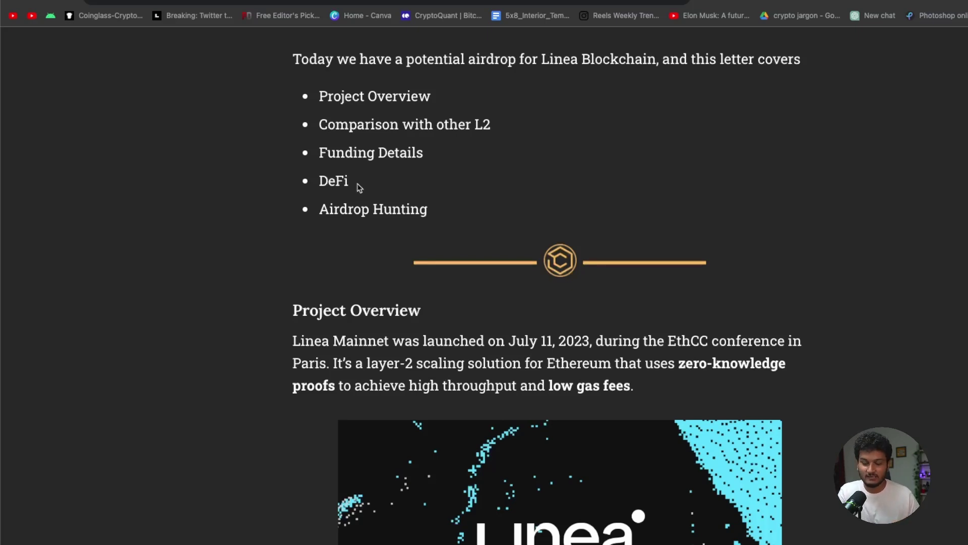
pyautogui.scroll(4, 359, 188)
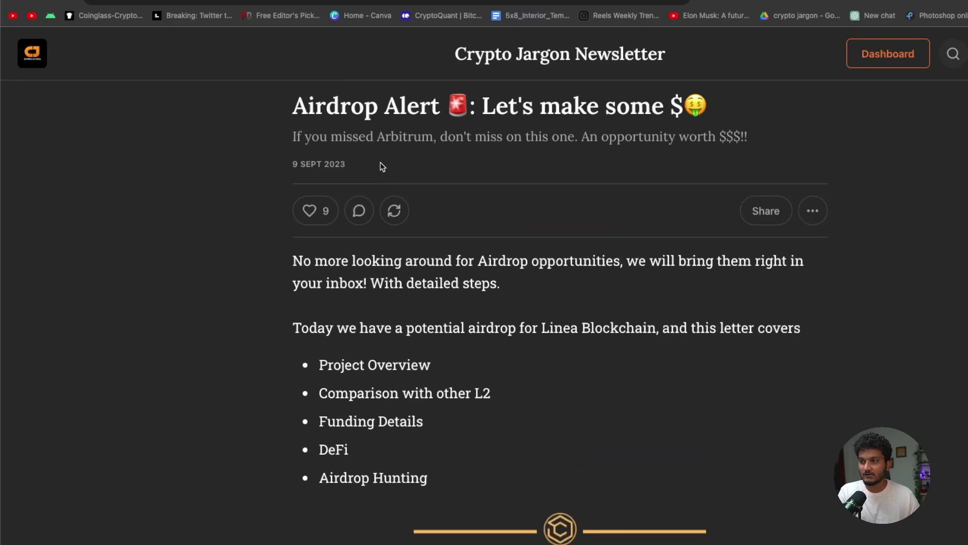
pyautogui.scroll(-3, 326, 253)
pyautogui.scroll(-2, 315, 74)
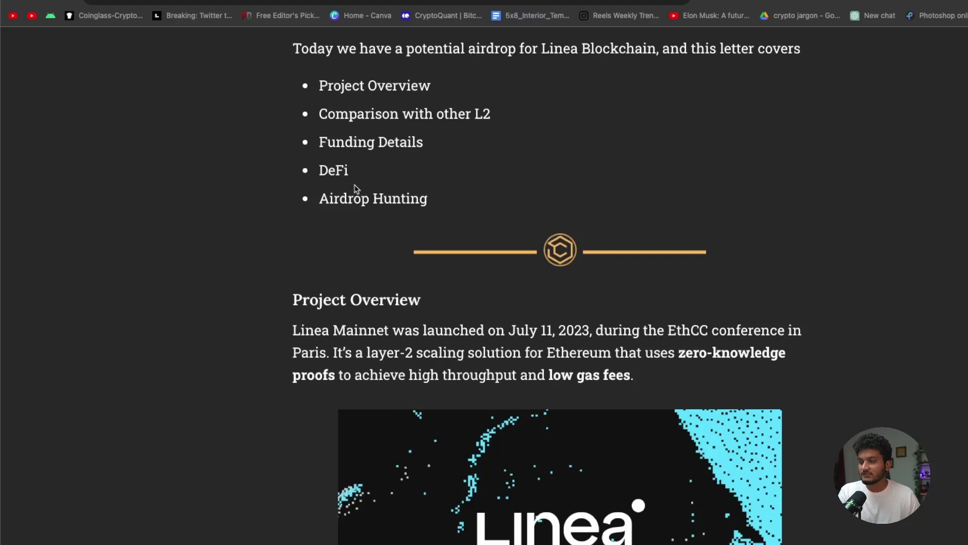
# Go to the Airdrop Hunting section and follow the stargate.finance/transfer link.
pyautogui.click(403, 203)
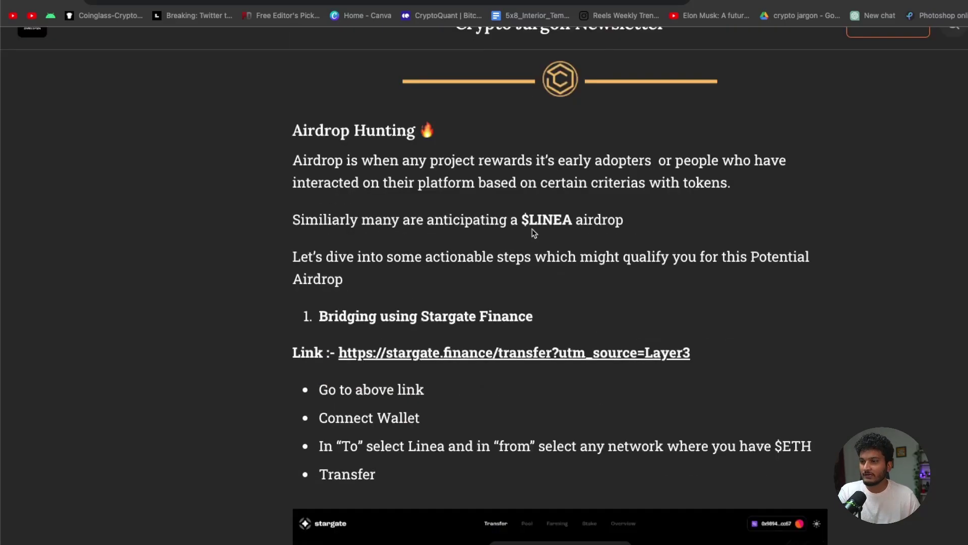
pyautogui.scroll(-1, 317, 207)
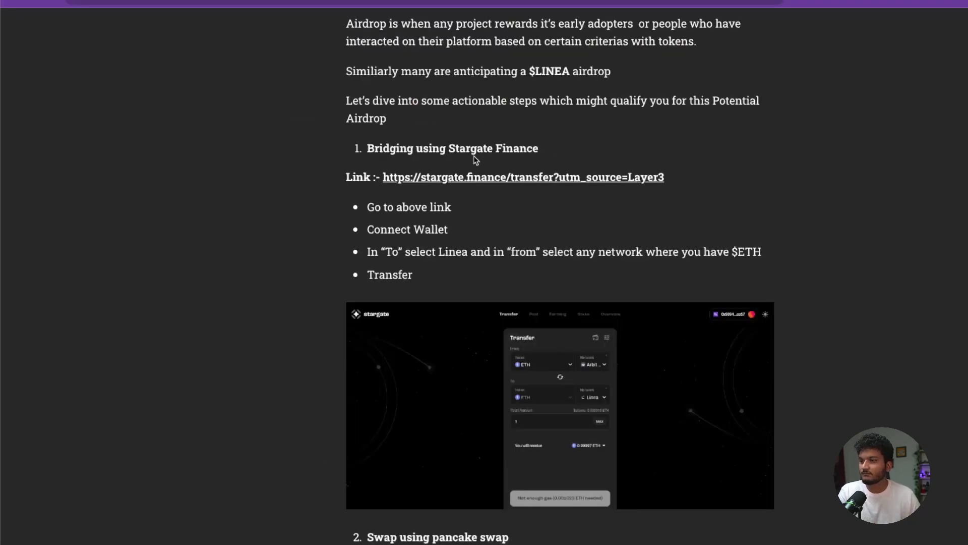
pyautogui.click(418, 185)
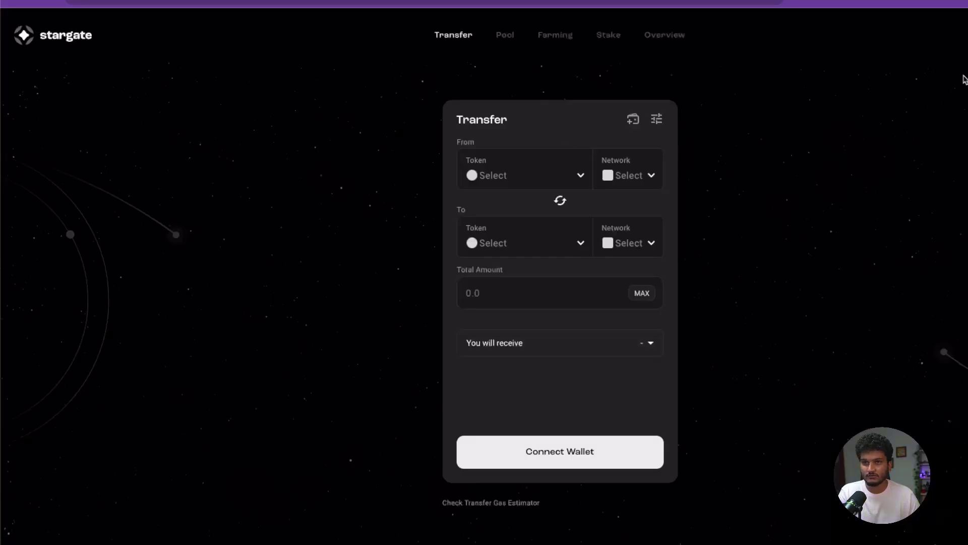
# Connect MetaMask, choose ETH on Base with Linea as destination, and start the transfer.
pyautogui.click(615, 171)
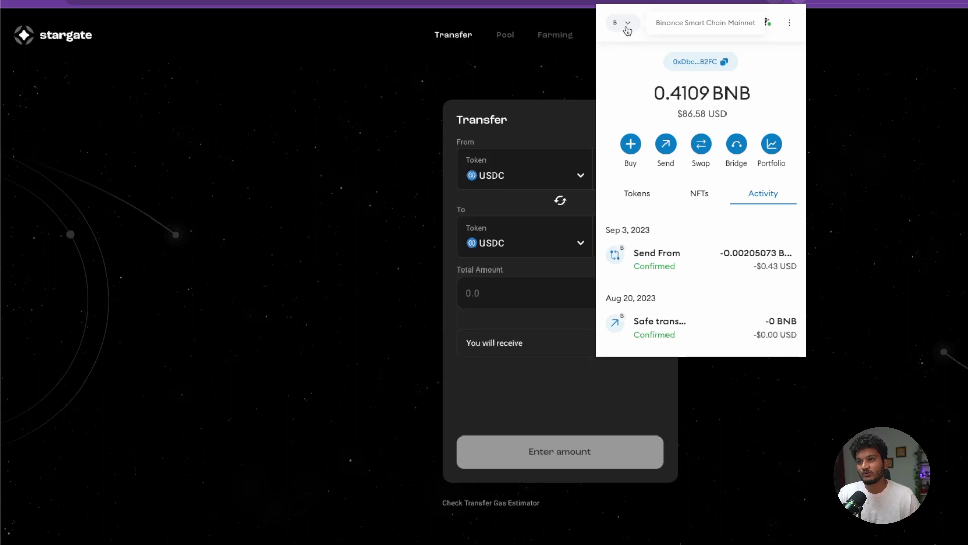
pyautogui.click(625, 27)
pyautogui.scroll(2, 679, 156)
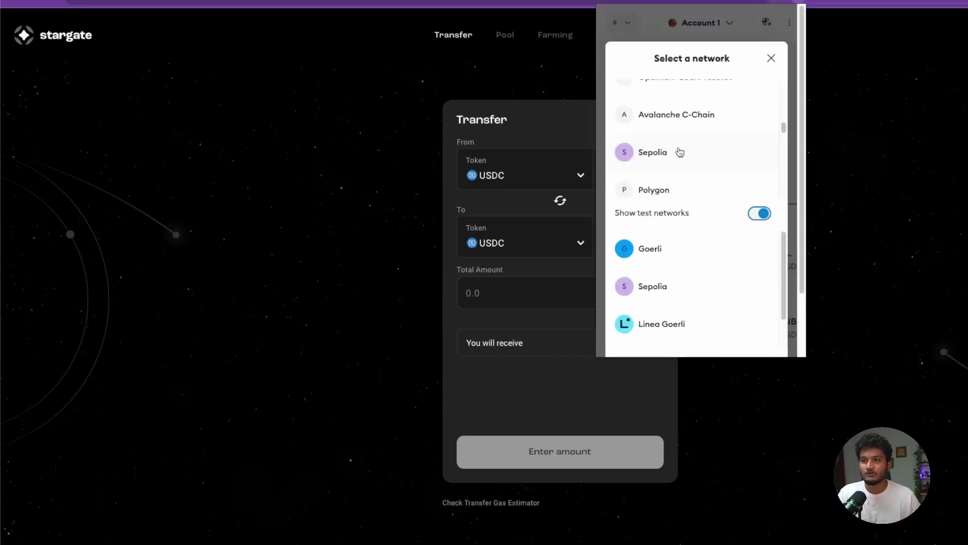
pyautogui.scroll(2, 702, 152)
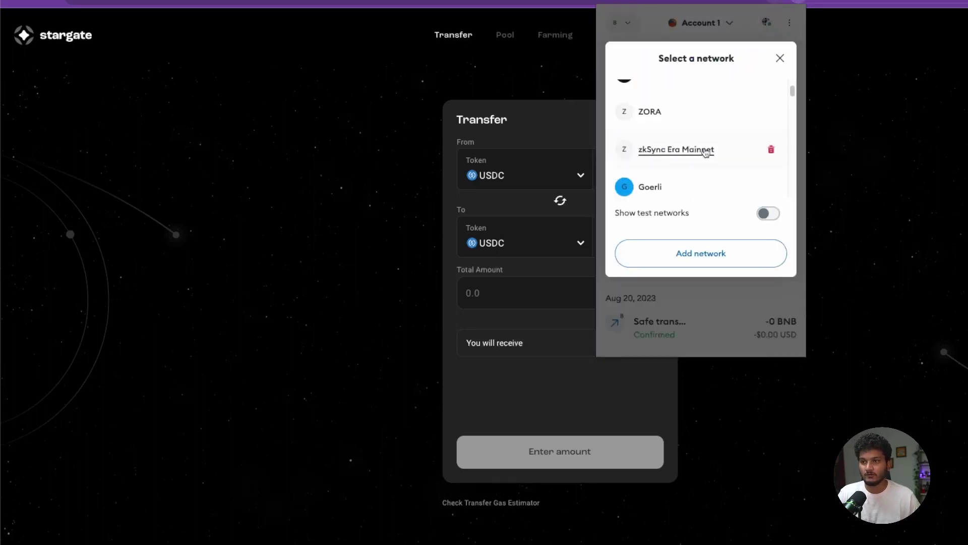
pyautogui.scroll(-3, 703, 152)
pyautogui.click(510, 174)
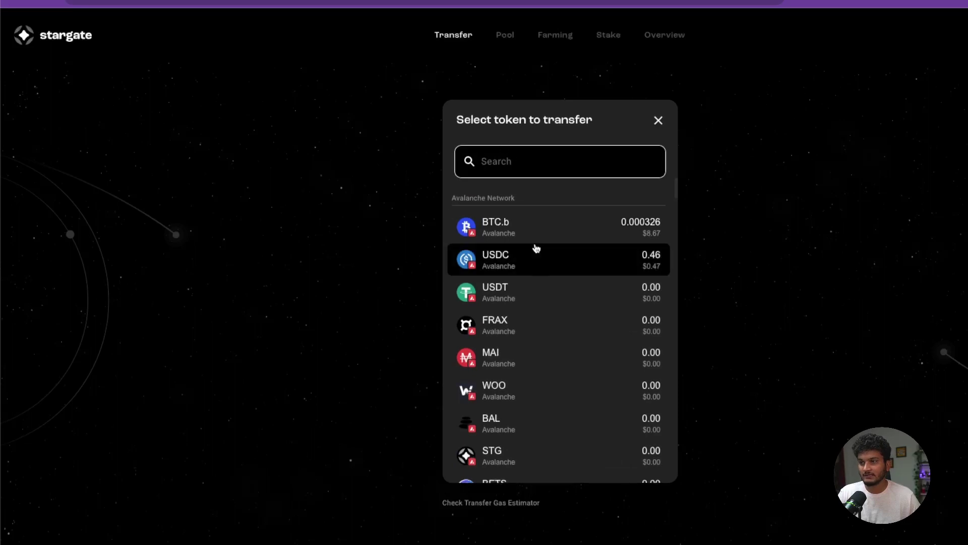
pyautogui.click(512, 432)
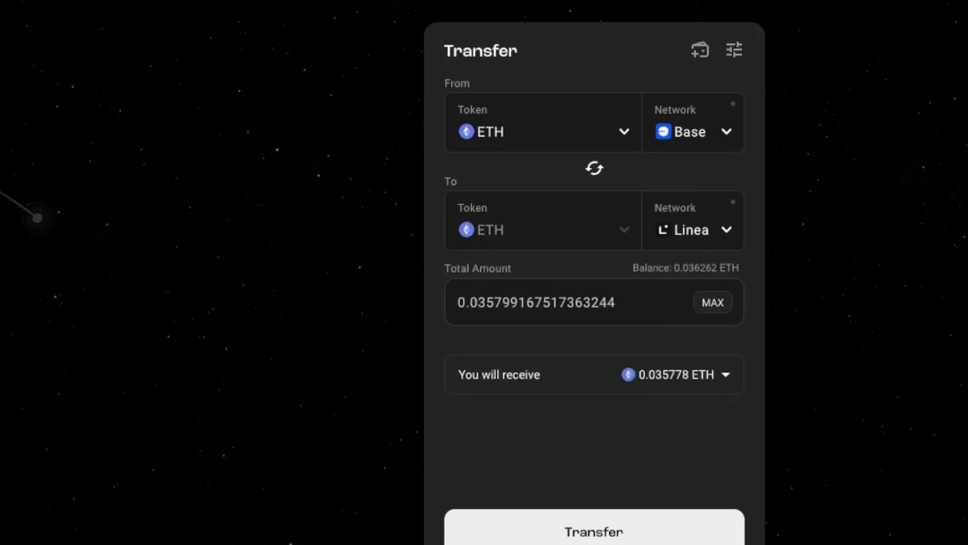
pyautogui.click(553, 459)
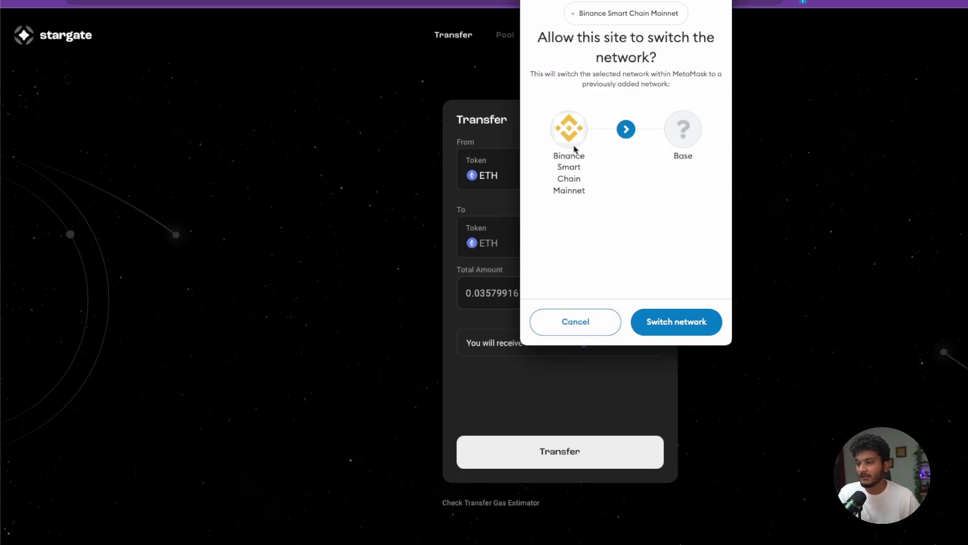
# Switch MetaMask to Base, trim the amount to about 0.0058 ETH, and confirm the transfer.
pyautogui.click(676, 322)
pyautogui.click(566, 457)
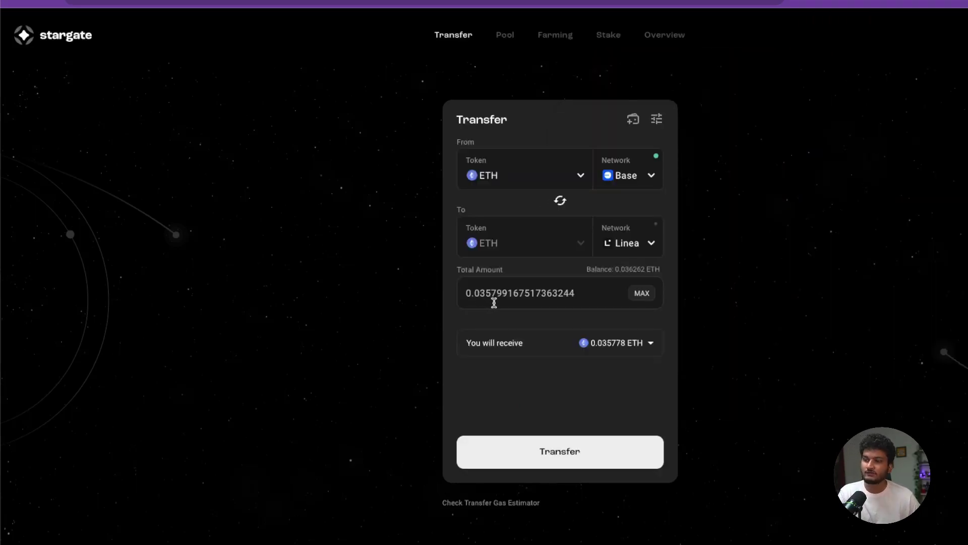
pyautogui.moveTo(481, 292); pyautogui.dragTo(620, 291)
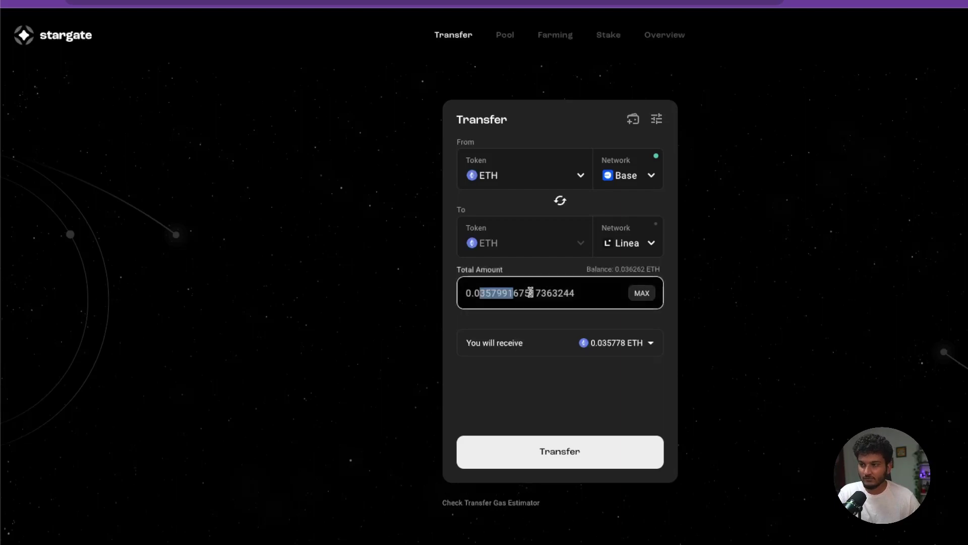
pyautogui.click(484, 292)
pyautogui.press('BackSpace')
pyautogui.write('0')
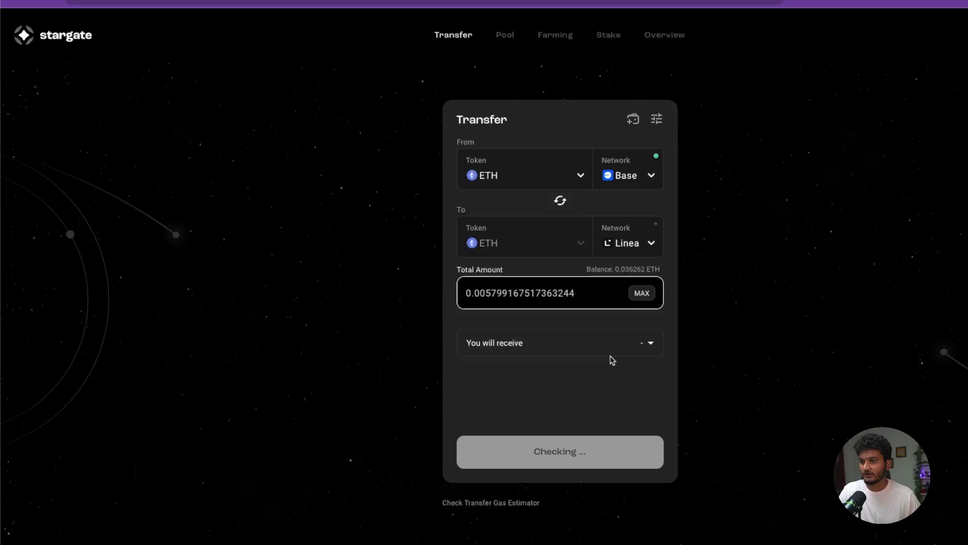
pyautogui.click(568, 448)
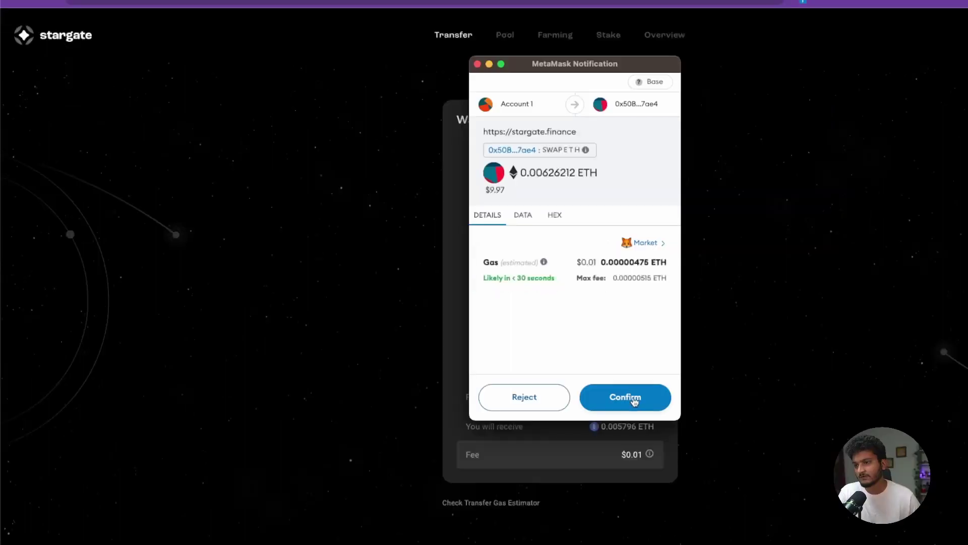
pyautogui.click(633, 396)
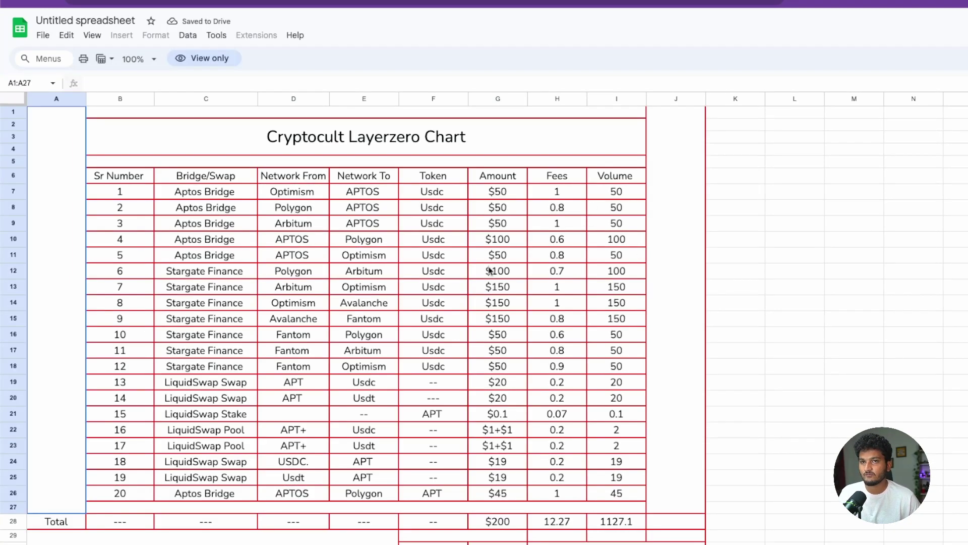
# Make a copy of the Cryptocult chart spreadsheet and view the Linea Sheet tab.
pyautogui.click(43, 34)
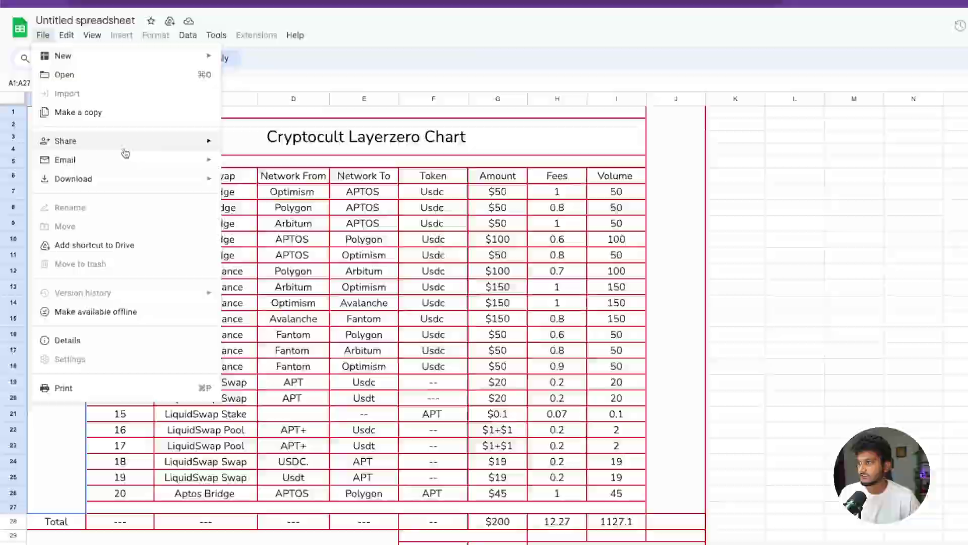
pyautogui.click(123, 112)
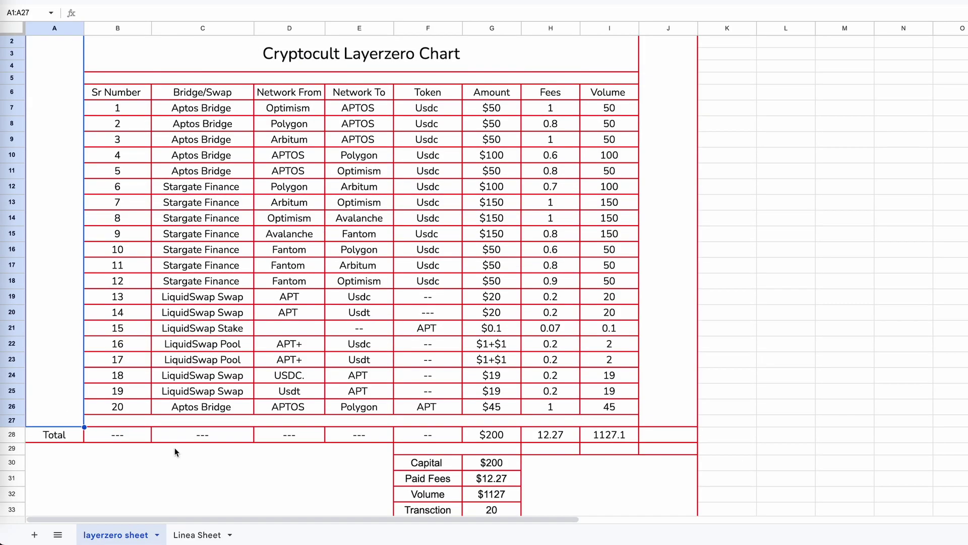
pyautogui.click(195, 532)
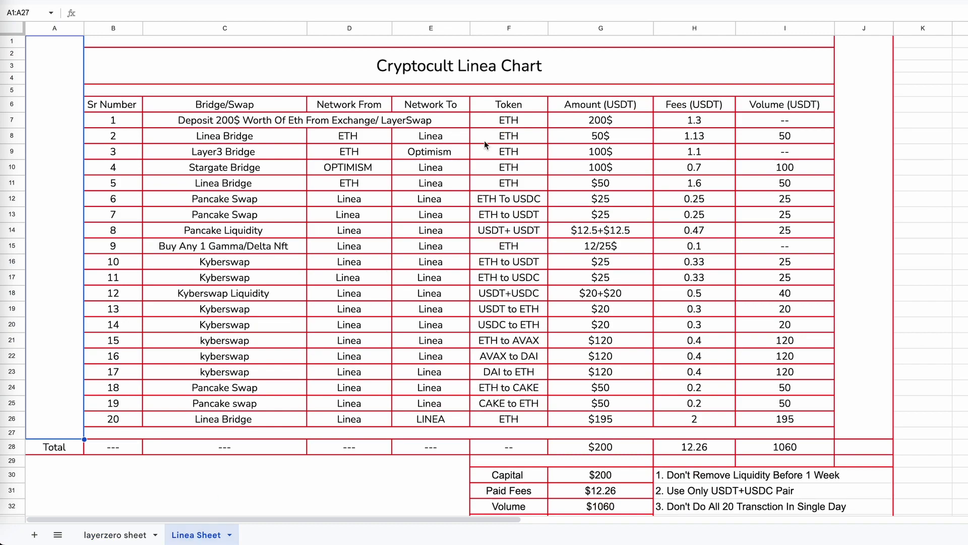
pyautogui.scroll(-3, 541, 250)
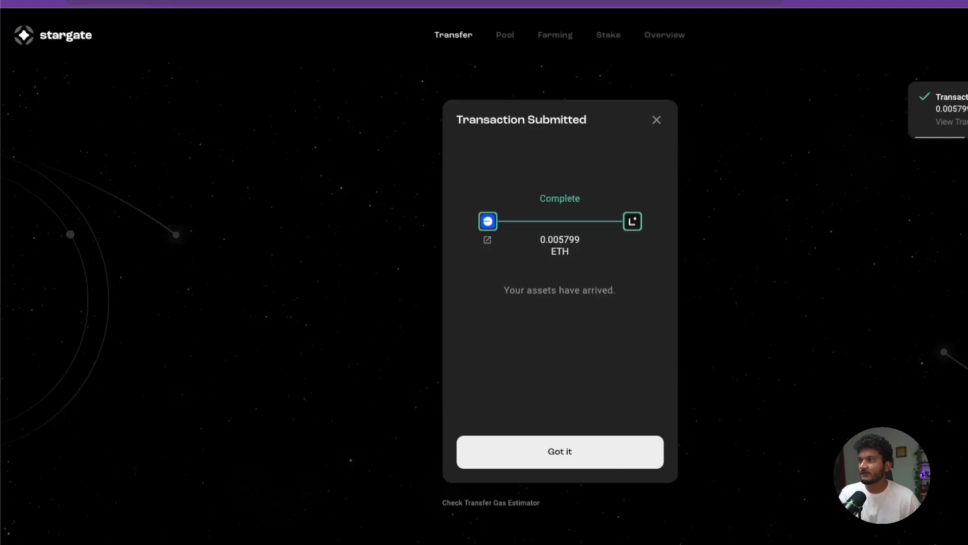
pyautogui.scroll(-3, 253, 282)
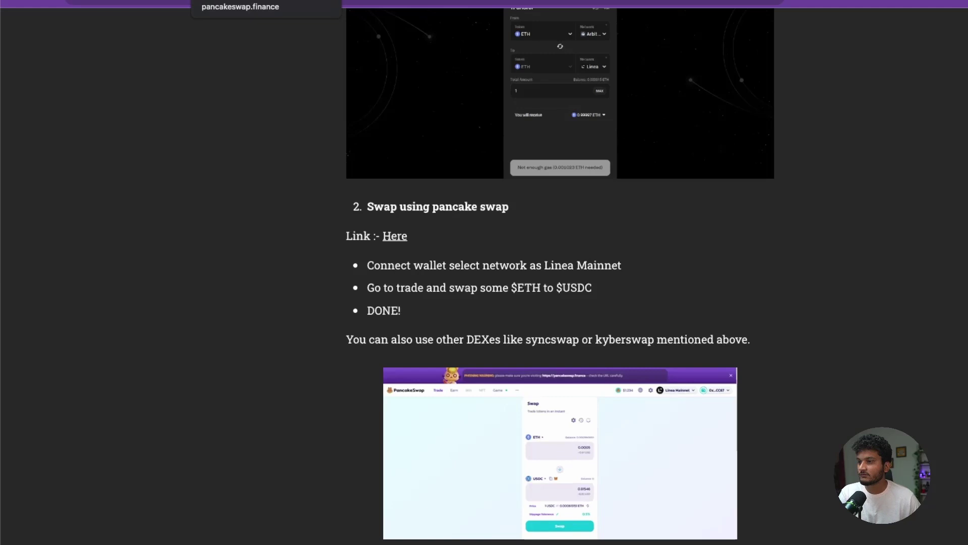
pyautogui.scroll(-1, 379, 282)
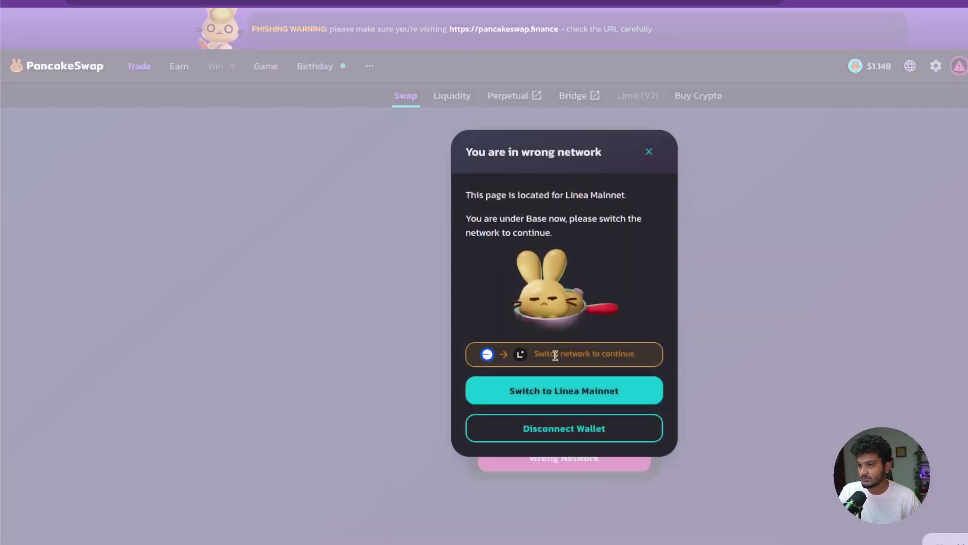
# Switch to Linea Mainnet and swap 75% of ETH (about 0.0253) for 40.32 USDC.
pyautogui.click(560, 389)
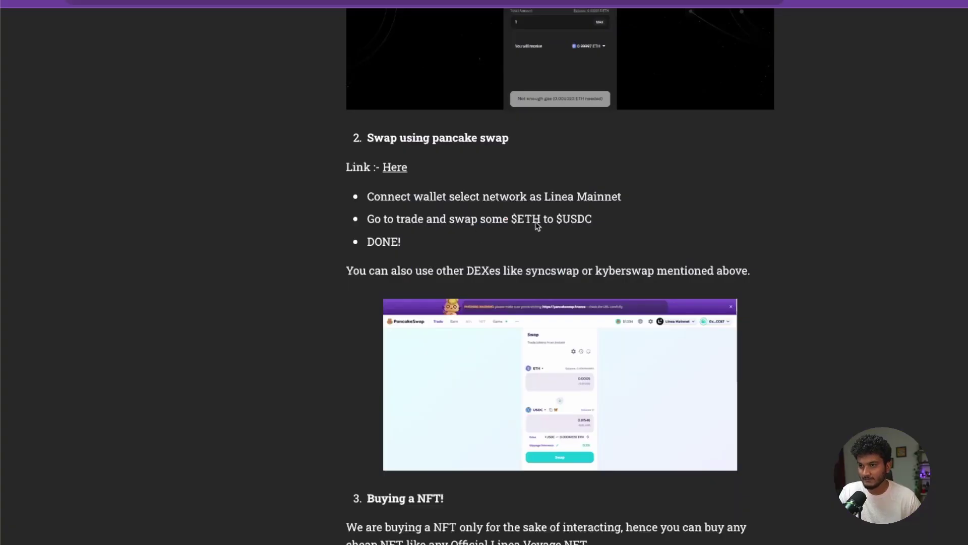
pyautogui.scroll(-1, 572, 234)
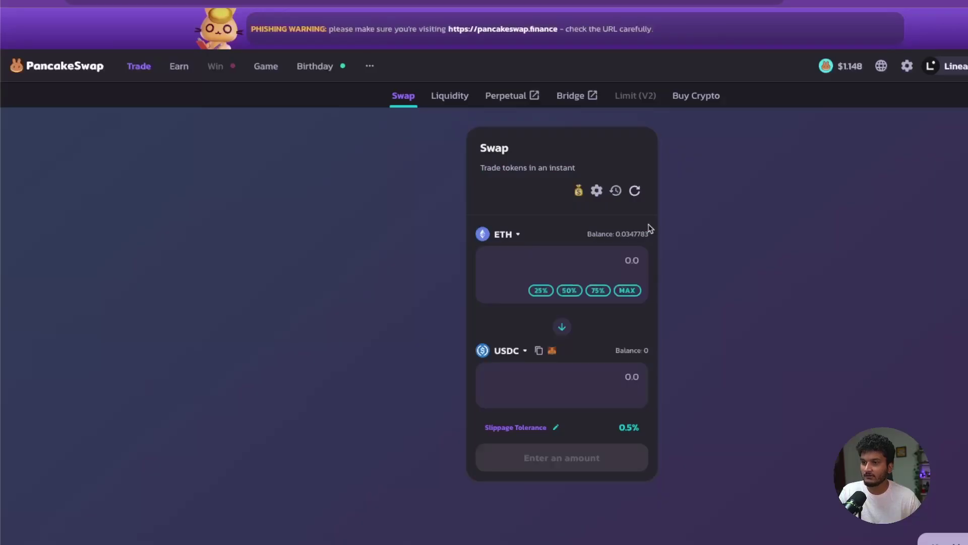
pyautogui.click(604, 295)
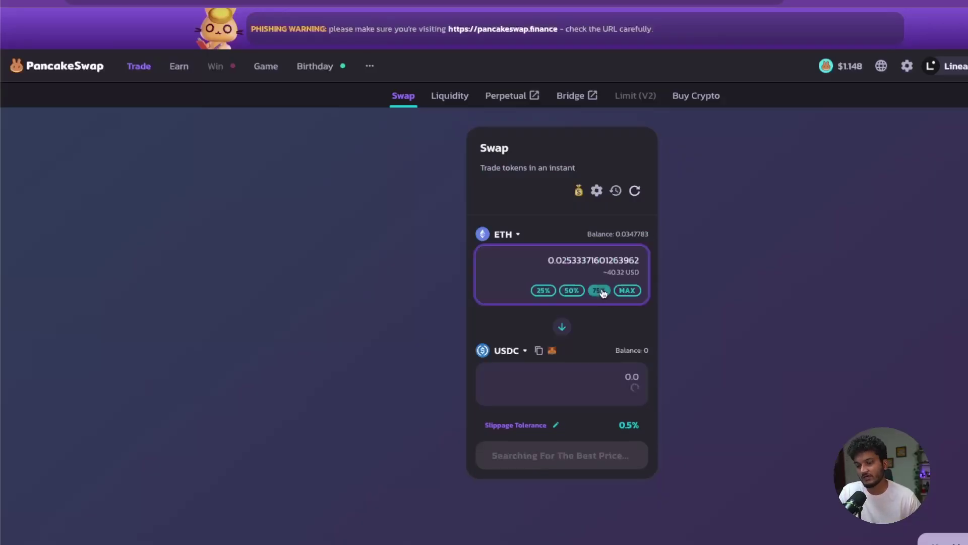
pyautogui.scroll(-1, 561, 325)
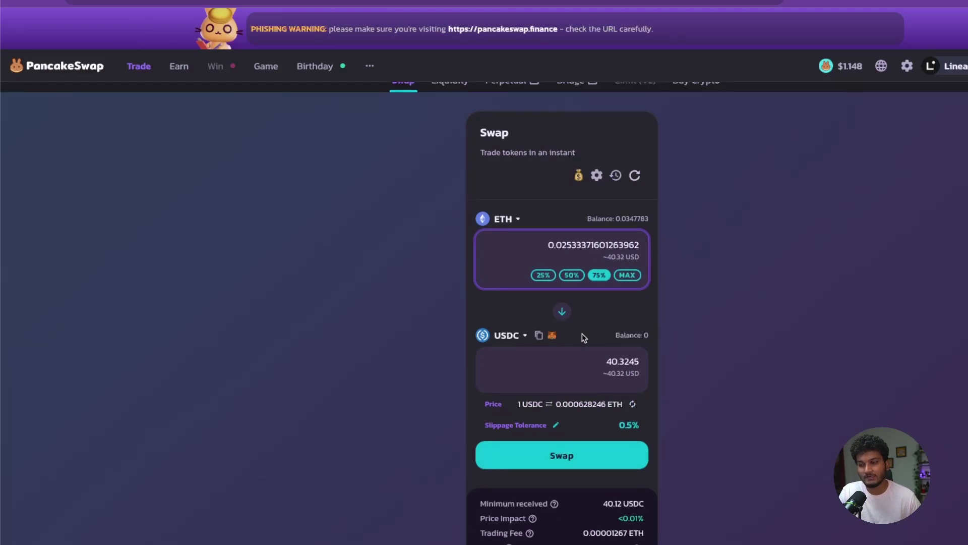
pyautogui.click(583, 458)
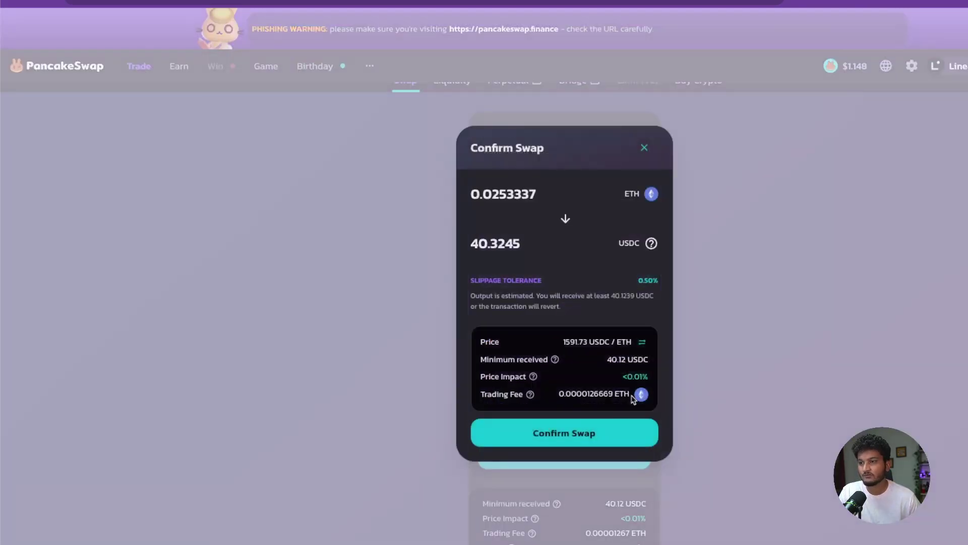
pyautogui.click(590, 428)
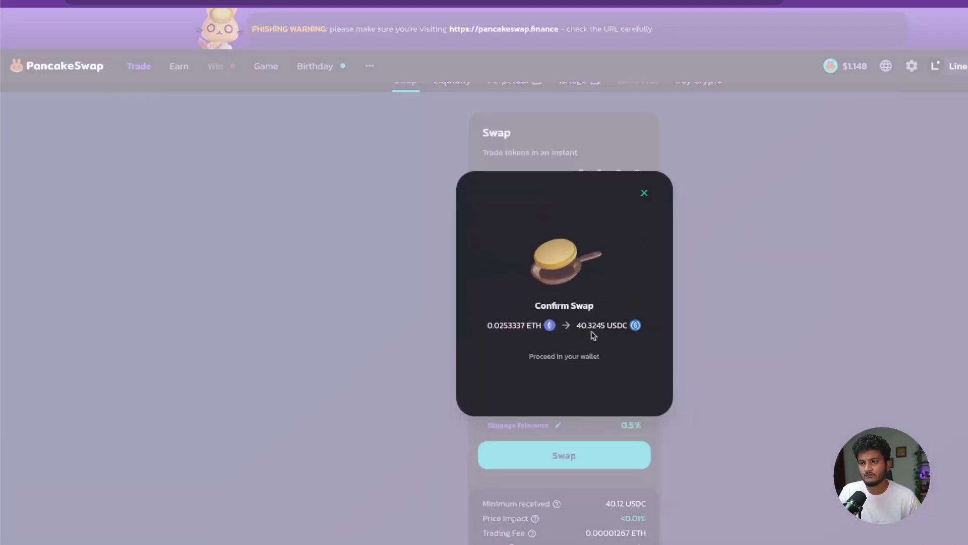
pyautogui.click(534, 337)
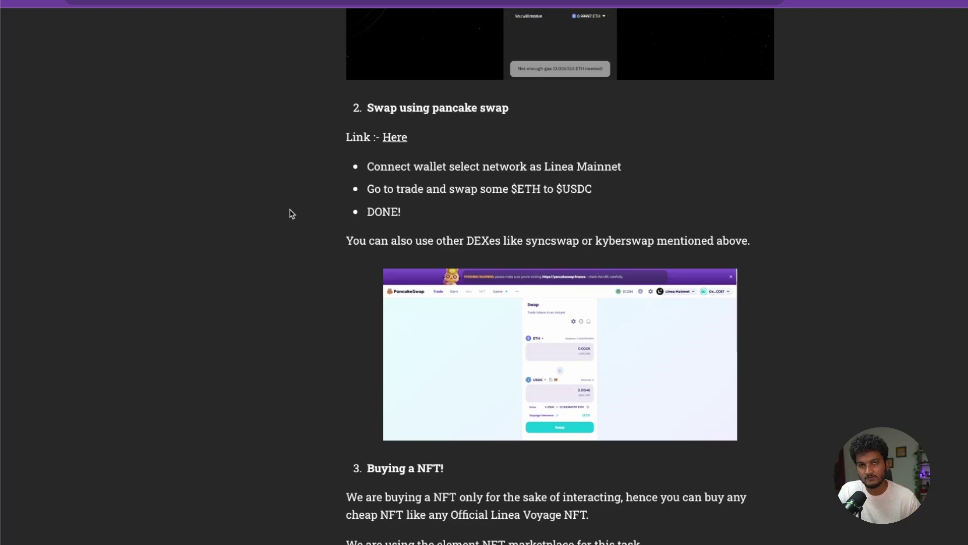
pyautogui.scroll(-3, 289, 214)
pyautogui.scroll(-3, 290, 214)
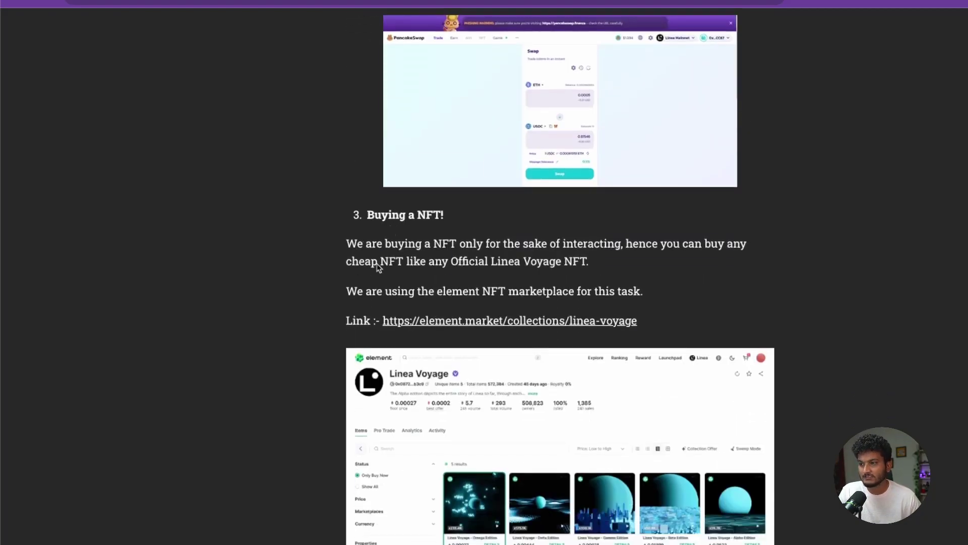
pyautogui.scroll(-1, 451, 229)
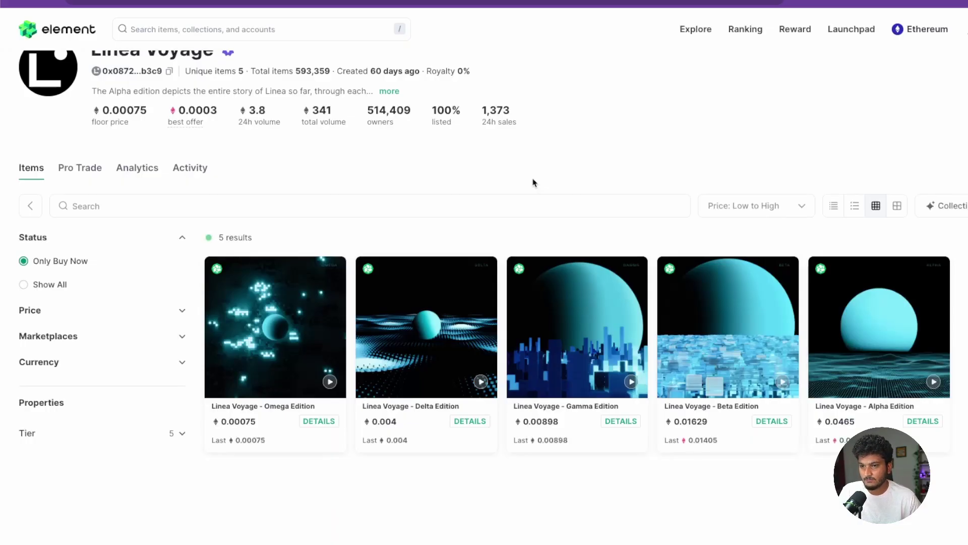
pyautogui.moveTo(275, 354)
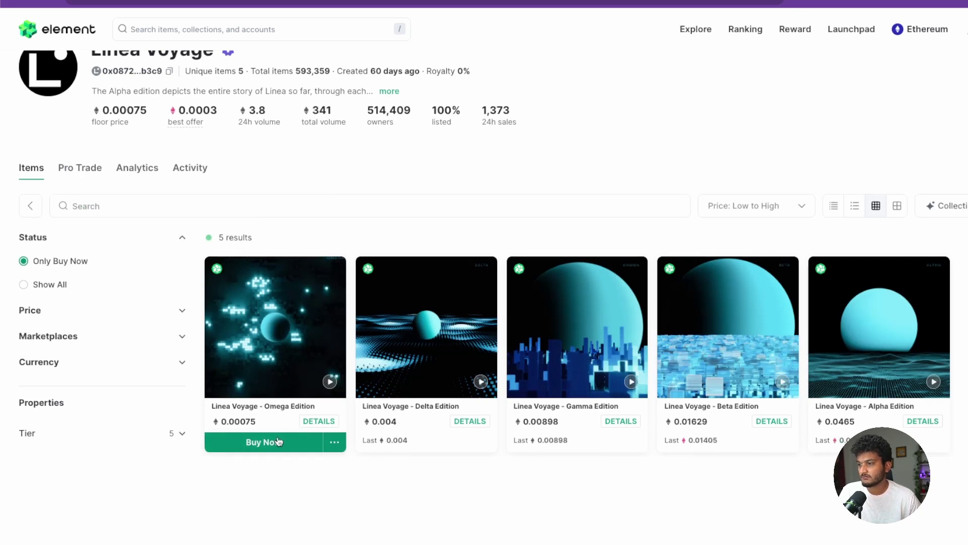
# Buy Linea Voyage - Omega Edition for 0.00075 ETH and approve it in MetaMask.
pyautogui.click(269, 444)
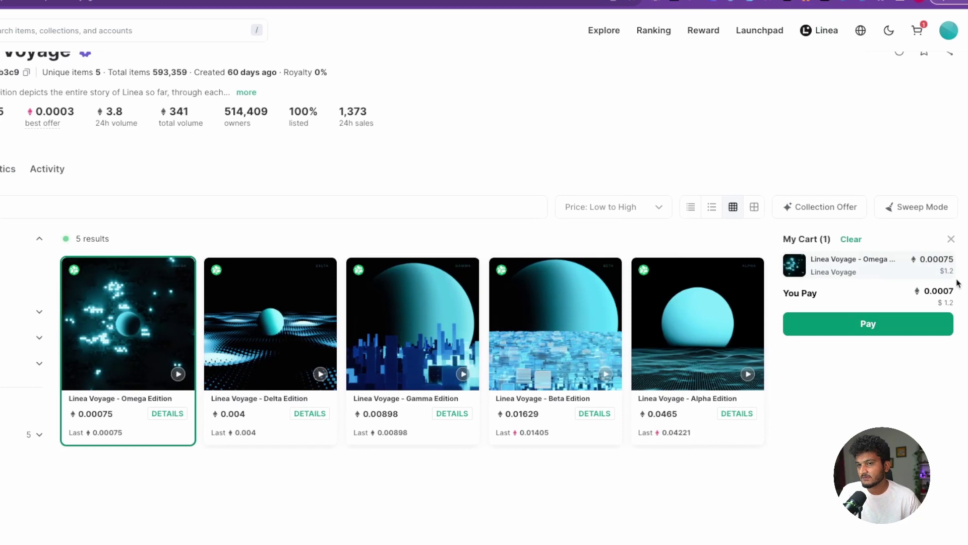
pyautogui.click(893, 327)
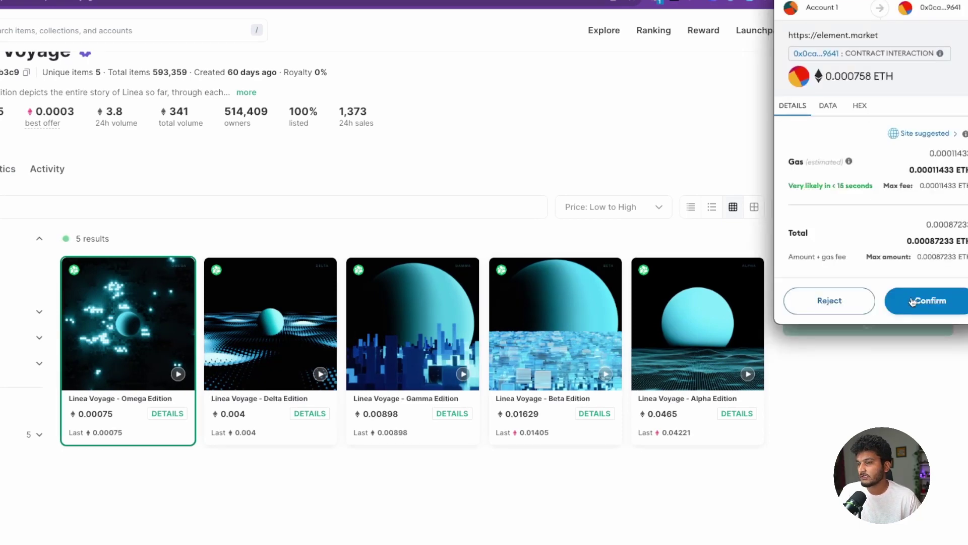
pyautogui.click(908, 303)
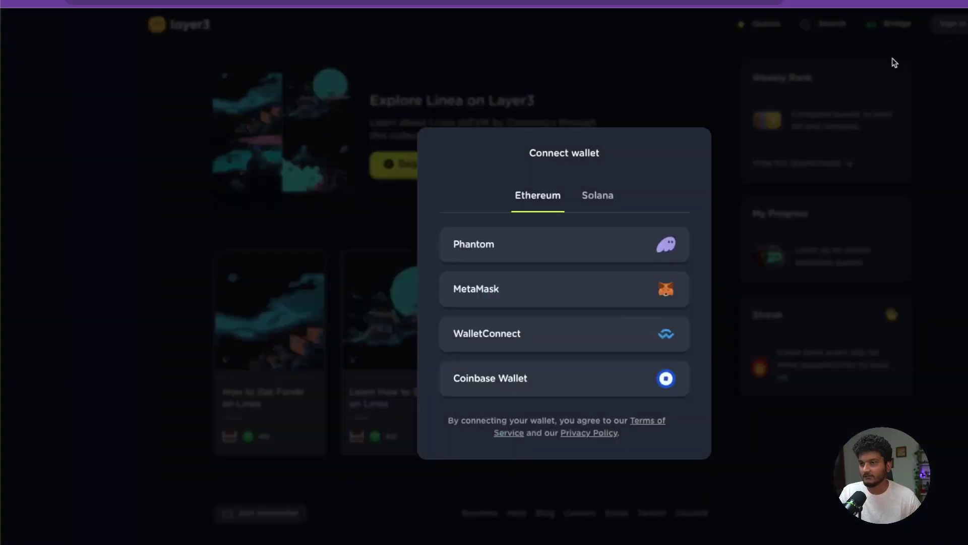
# Sign in to Layer3 with MetaMask and open the Bridge to Linea quest step.
pyautogui.click(597, 298)
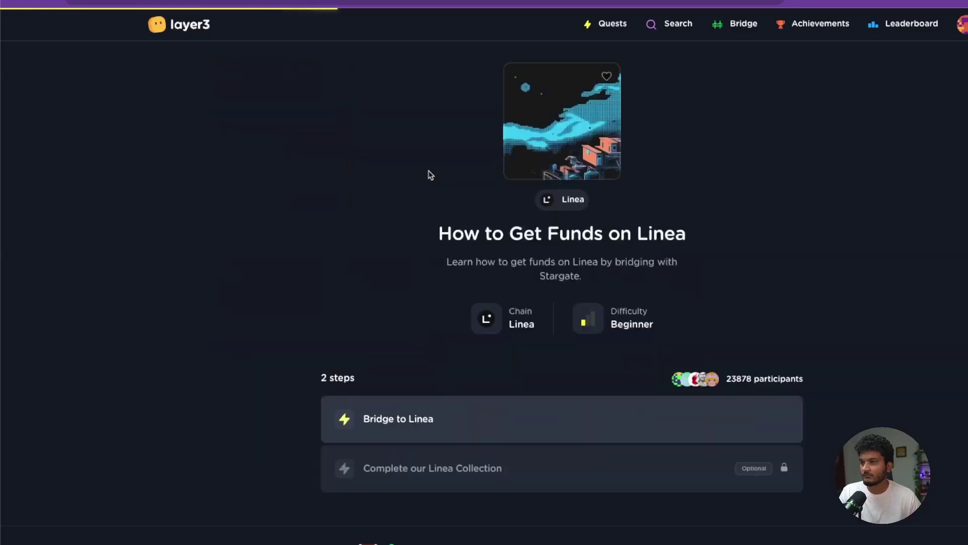
pyautogui.click(397, 425)
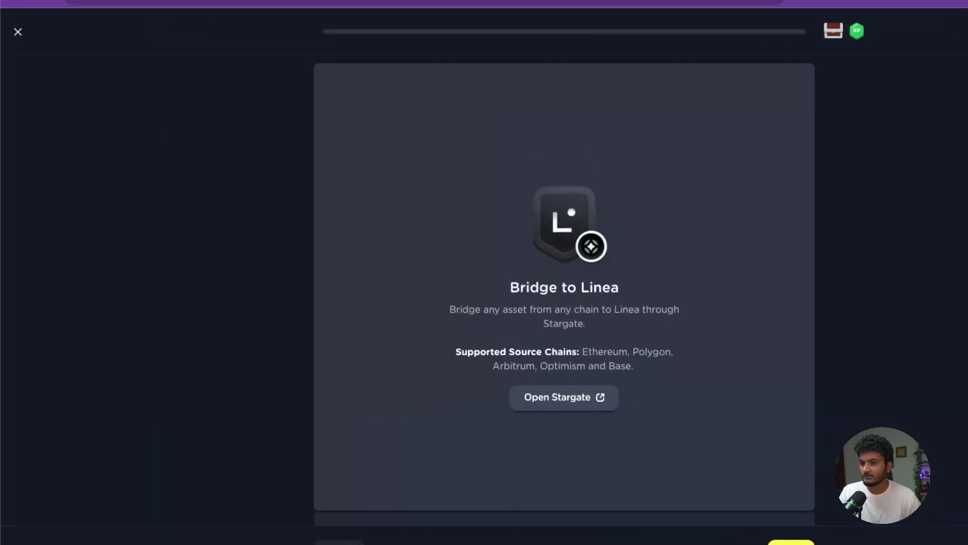
pyautogui.scroll(-3, 548, 398)
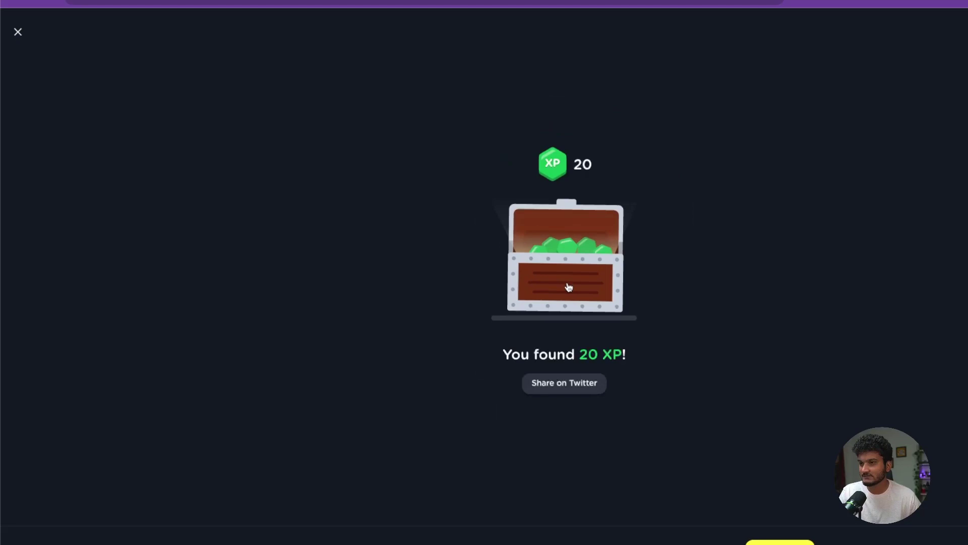
pyautogui.scroll(-3, 212, 269)
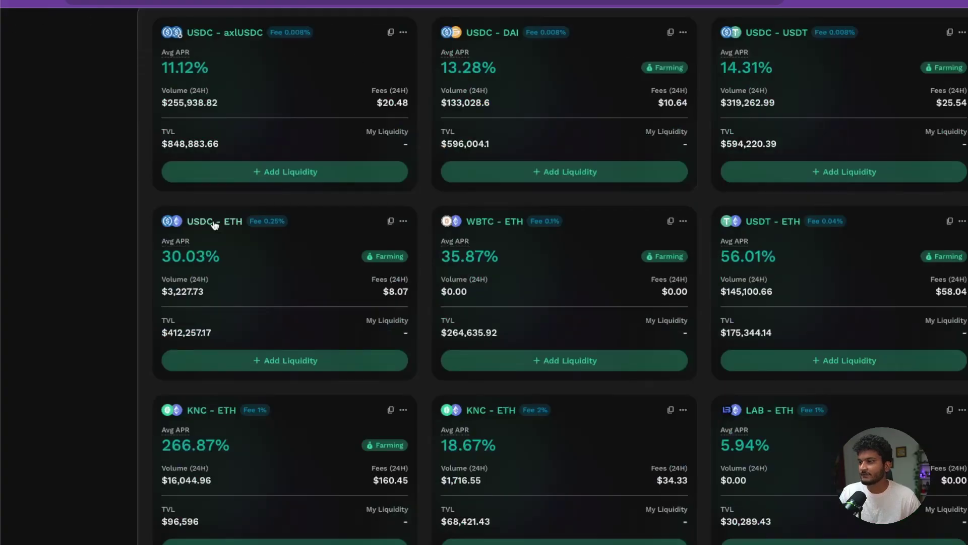
# Start a new liquidity position on the USDC-ETH pool card.
pyautogui.click(295, 362)
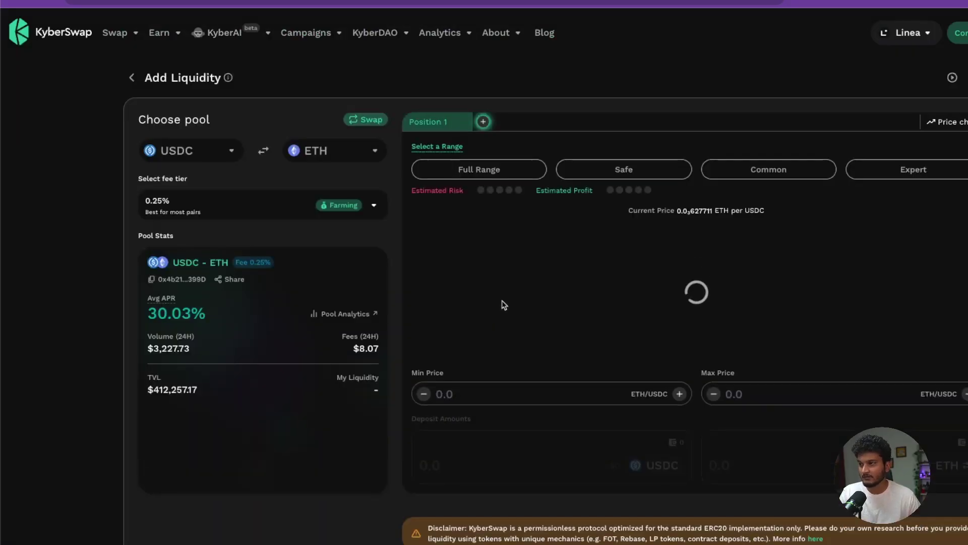
pyautogui.scroll(-1, 731, 442)
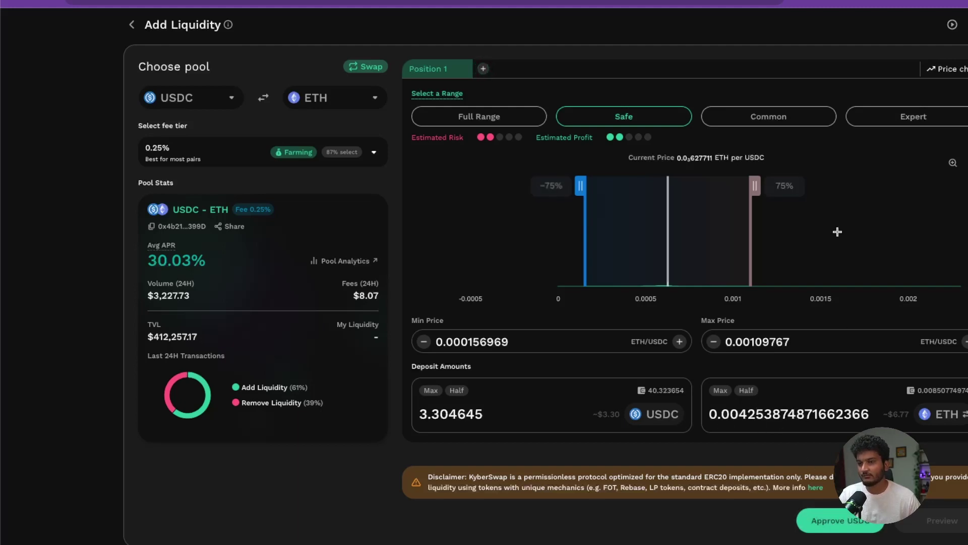
pyautogui.scroll(1, 836, 219)
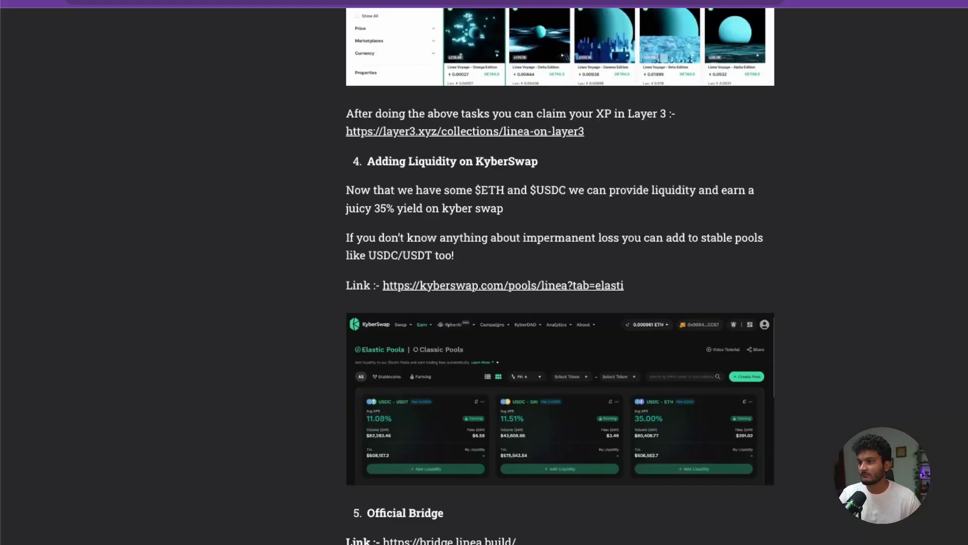
pyautogui.scroll(-2, 484, 248)
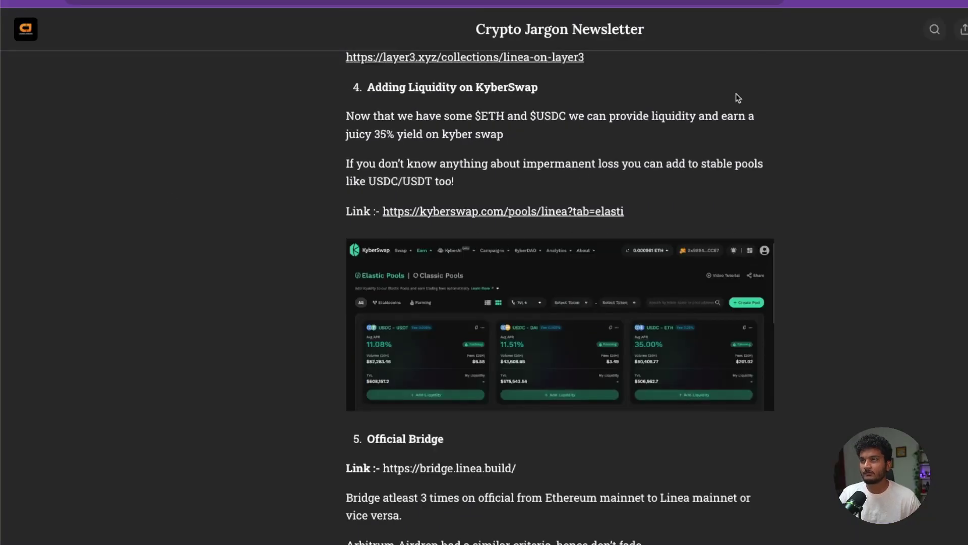
pyautogui.scroll(-5, 257, 219)
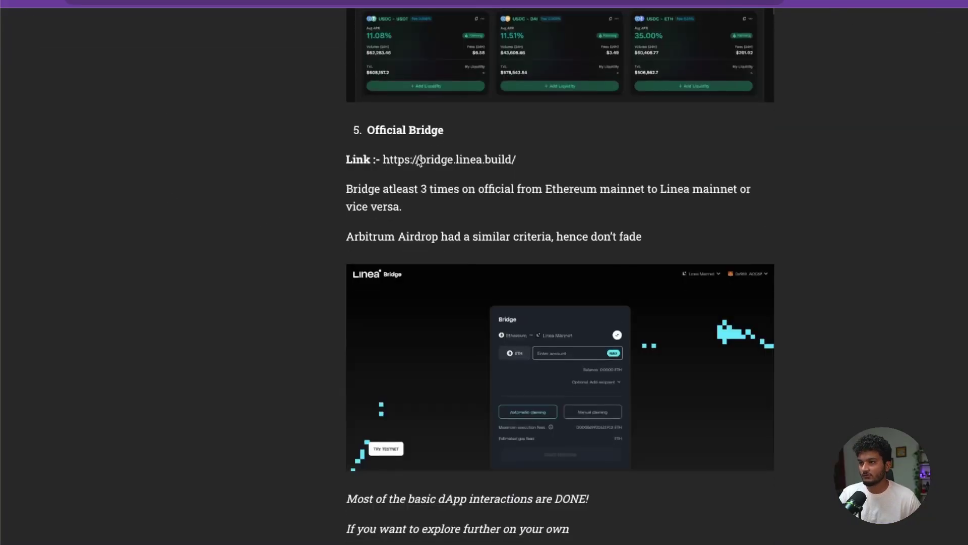
pyautogui.moveTo(386, 161); pyautogui.dragTo(517, 161)
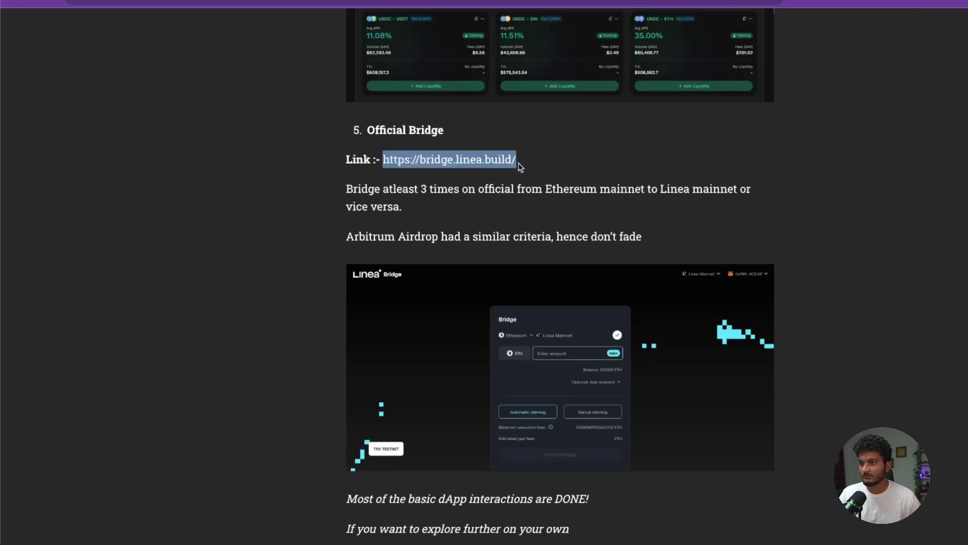
pyautogui.rightClick(499, 160)
pyautogui.click(530, 214)
pyautogui.moveTo(362, 189); pyautogui.dragTo(715, 203)
pyautogui.click(459, 200)
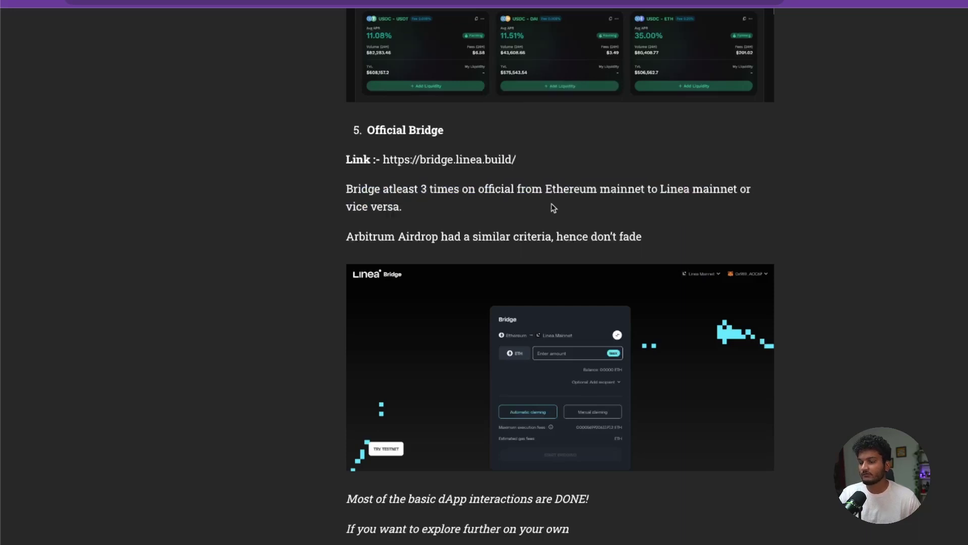
pyautogui.moveTo(546, 190); pyautogui.dragTo(692, 190)
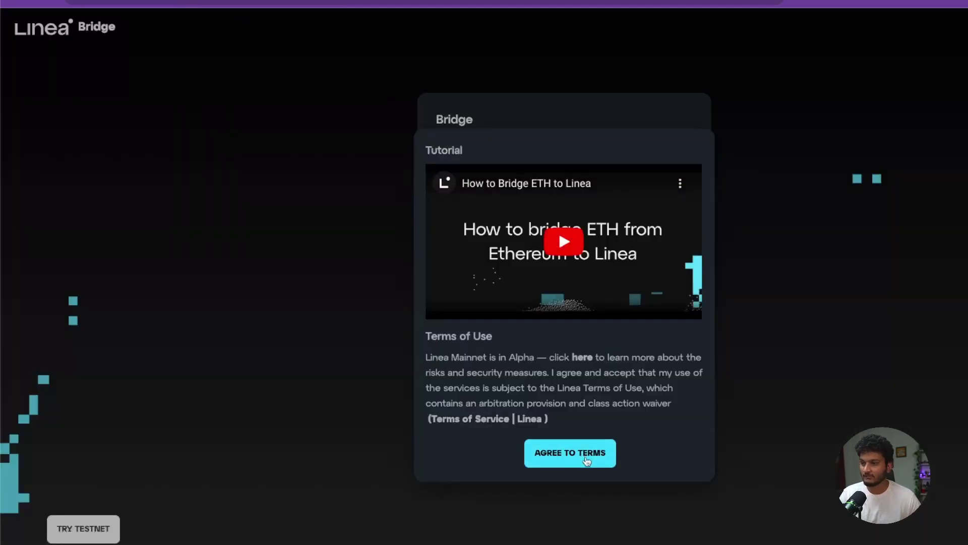
# Accept the Linea Bridge terms of use and connect the MetaMask wallet.
pyautogui.click(584, 456)
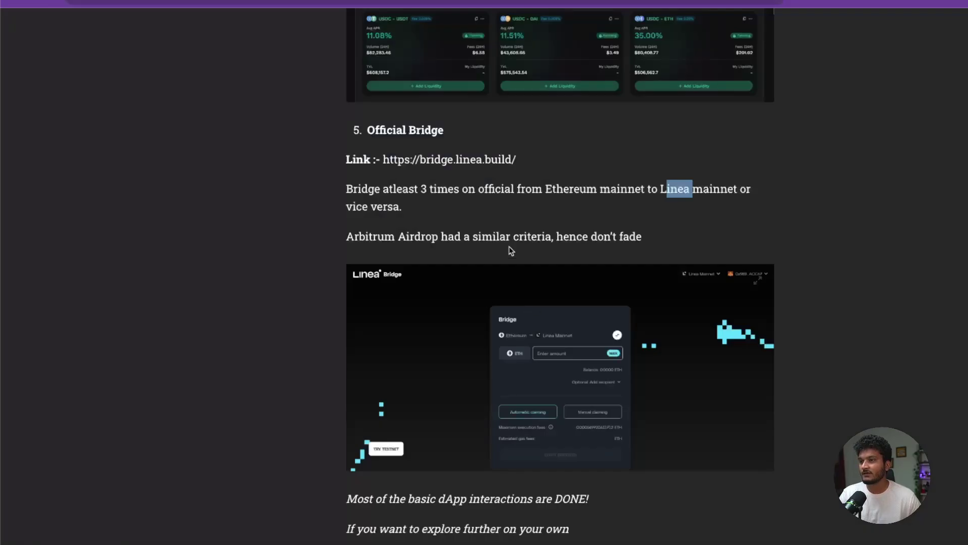
pyautogui.moveTo(347, 237); pyautogui.dragTo(453, 244)
pyautogui.click(452, 246)
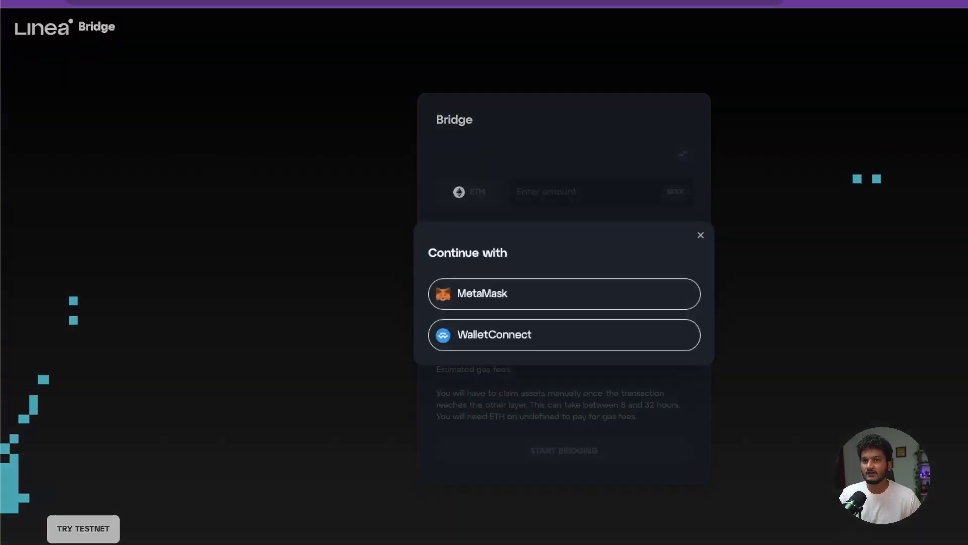
pyautogui.click(487, 303)
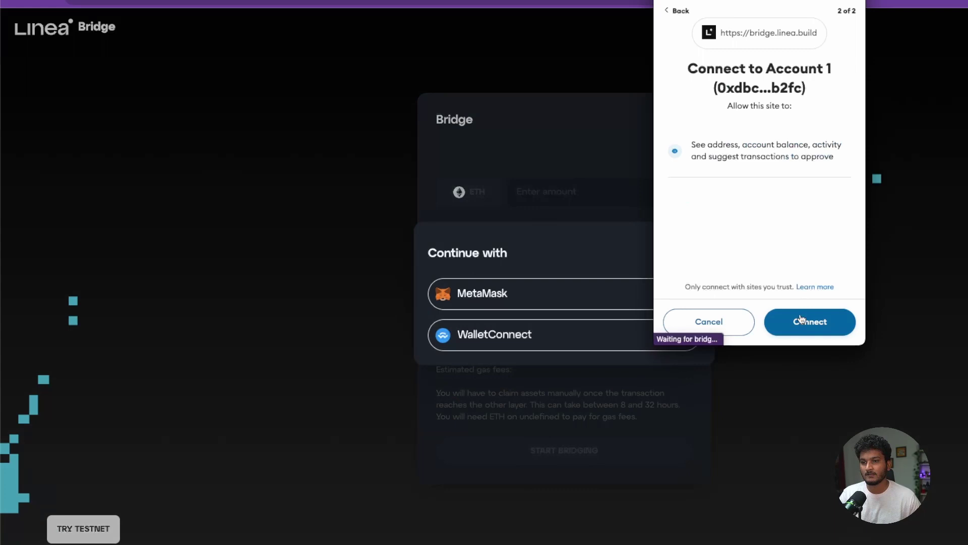
pyautogui.click(808, 320)
# Switch the wallet to Ethereum Mainnet, then dismiss the wallet overview.
pyautogui.click(619, 23)
pyautogui.click(670, 107)
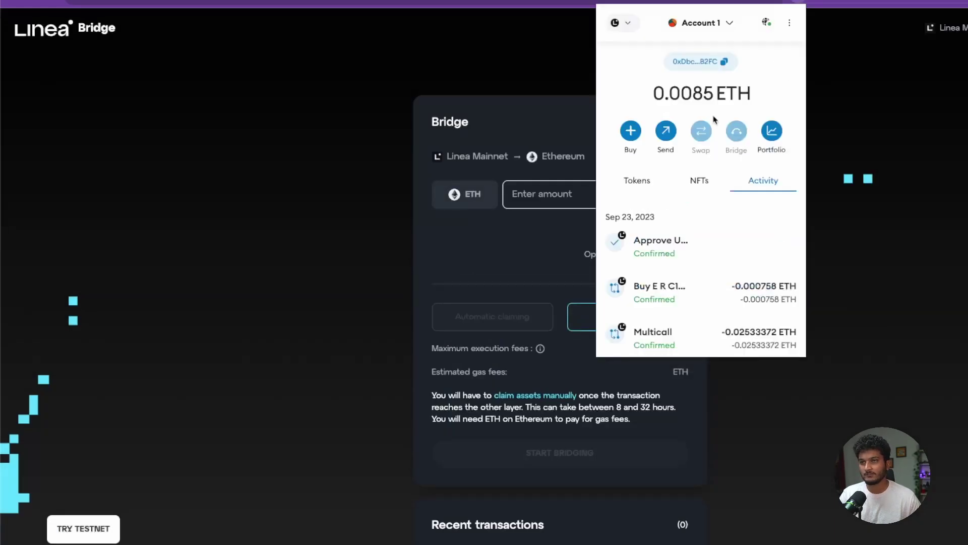
pyautogui.click(652, 191)
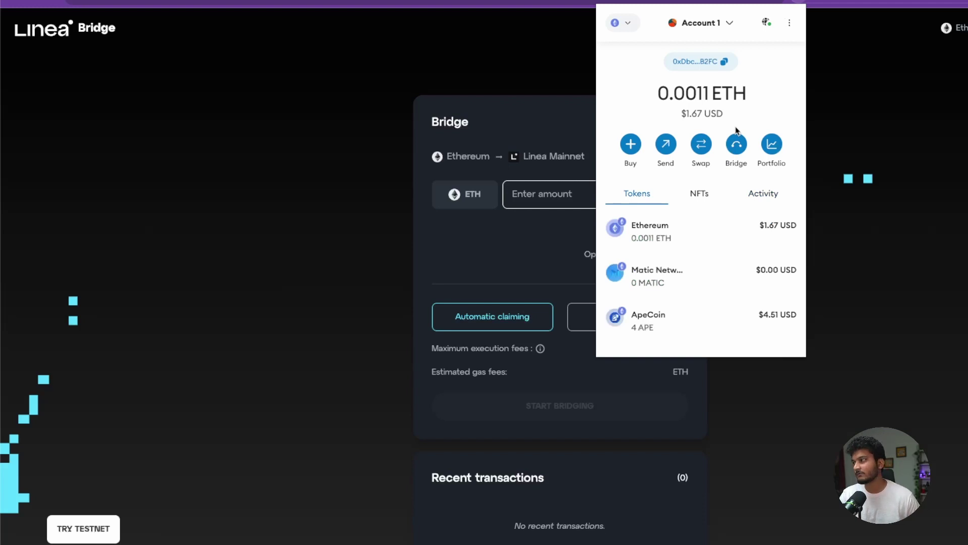
pyautogui.click(876, 266)
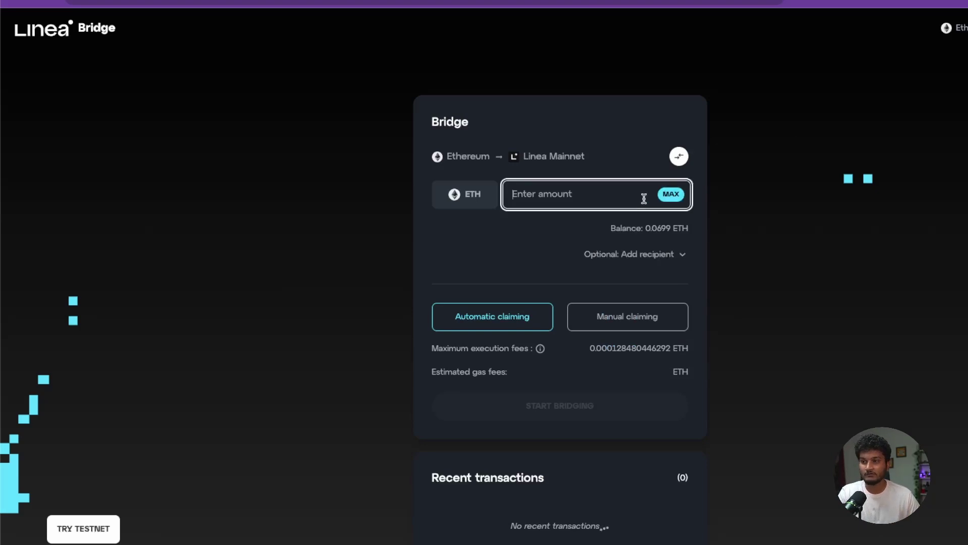
# Enter 0.035 ETH, bridge it from Ethereum to Linea Mainnet, and approve in MetaMask.
pyautogui.click(669, 198)
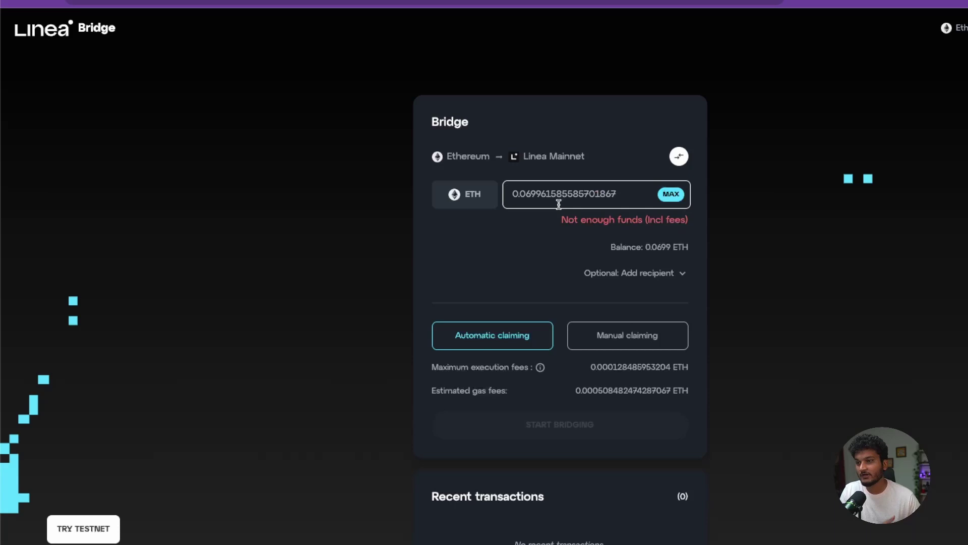
pyautogui.moveTo(526, 194); pyautogui.dragTo(623, 199)
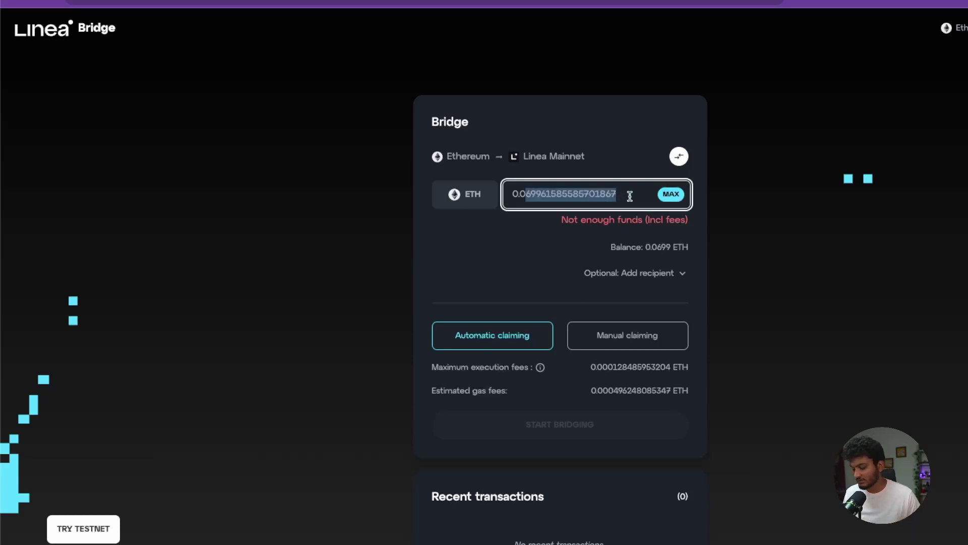
pyautogui.write('3')
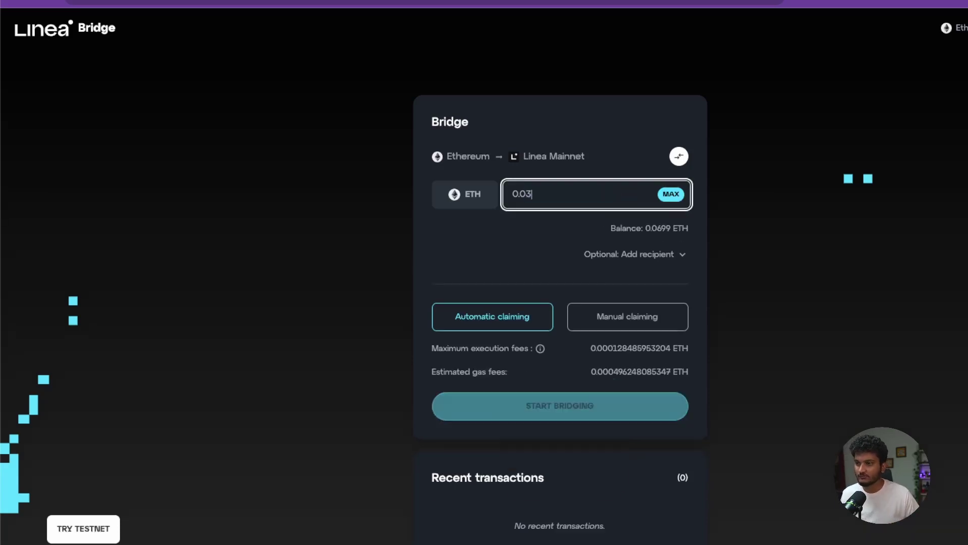
pyautogui.write('5')
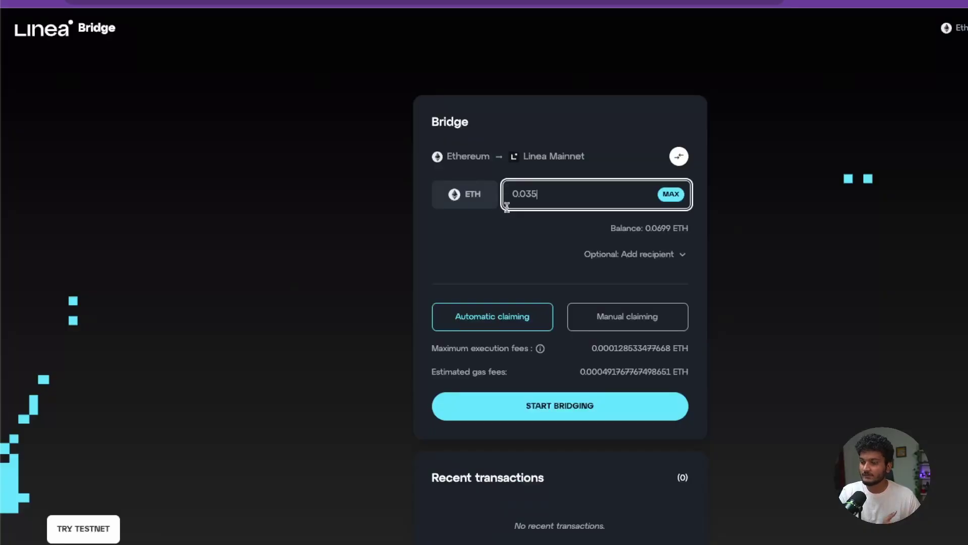
pyautogui.click(539, 253)
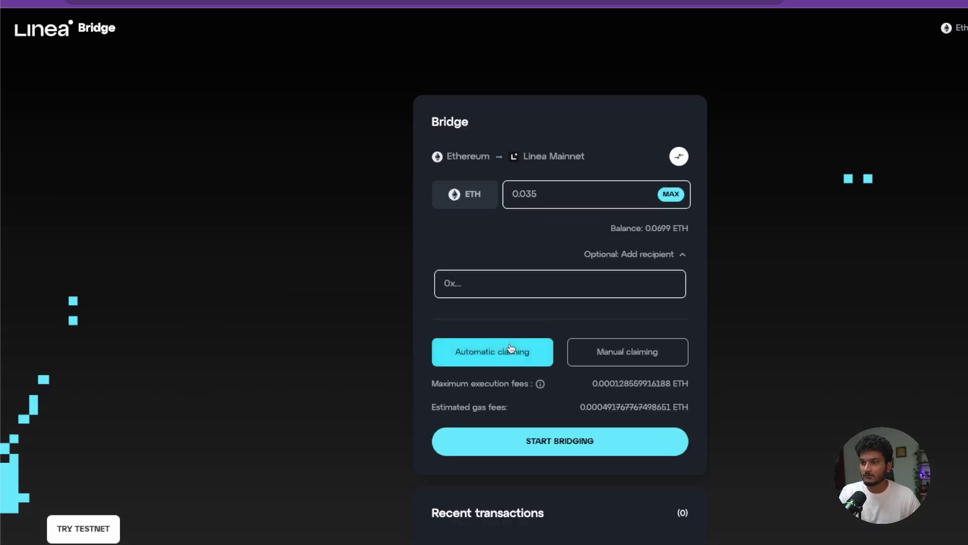
pyautogui.click(634, 260)
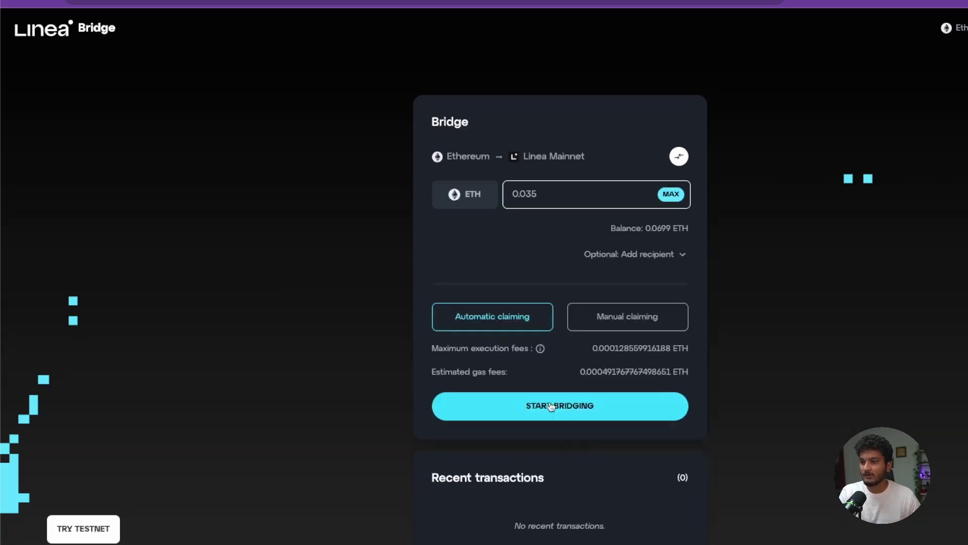
pyautogui.click(536, 406)
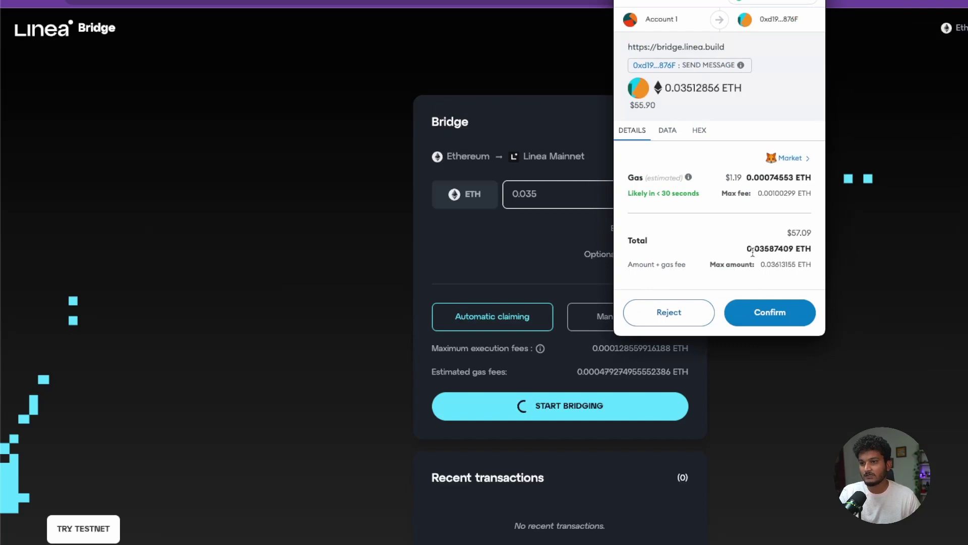
pyautogui.click(779, 316)
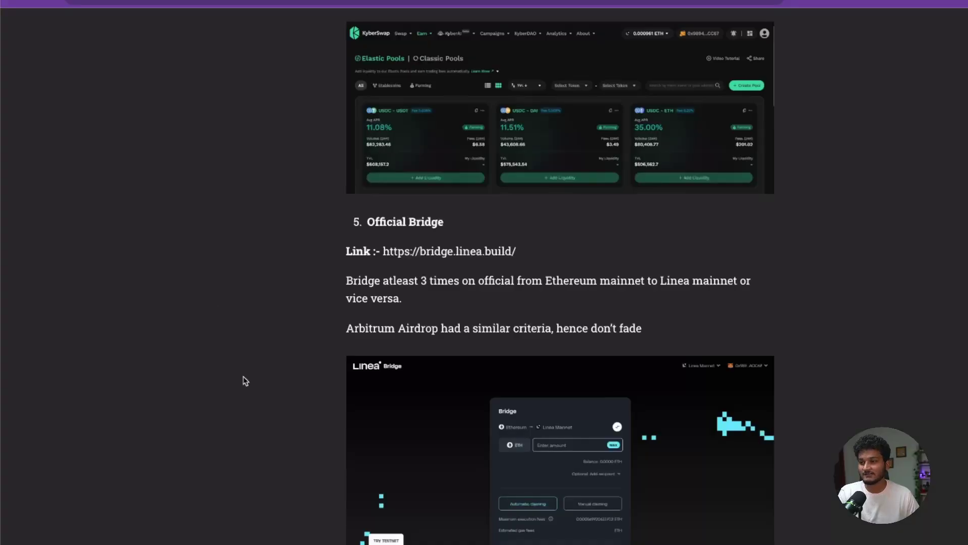
pyautogui.scroll(-2, 243, 380)
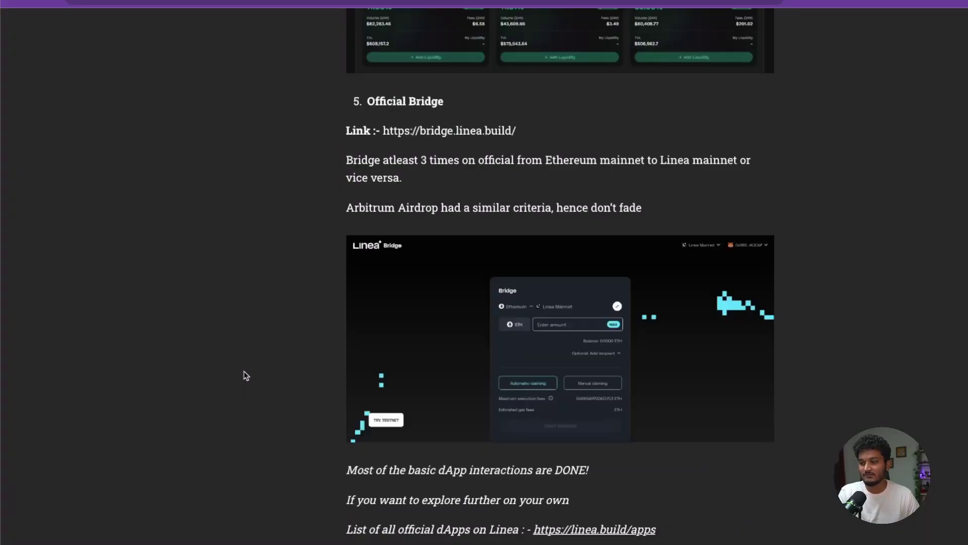
pyautogui.scroll(1, 258, 370)
pyautogui.moveTo(668, 239); pyautogui.dragTo(752, 239)
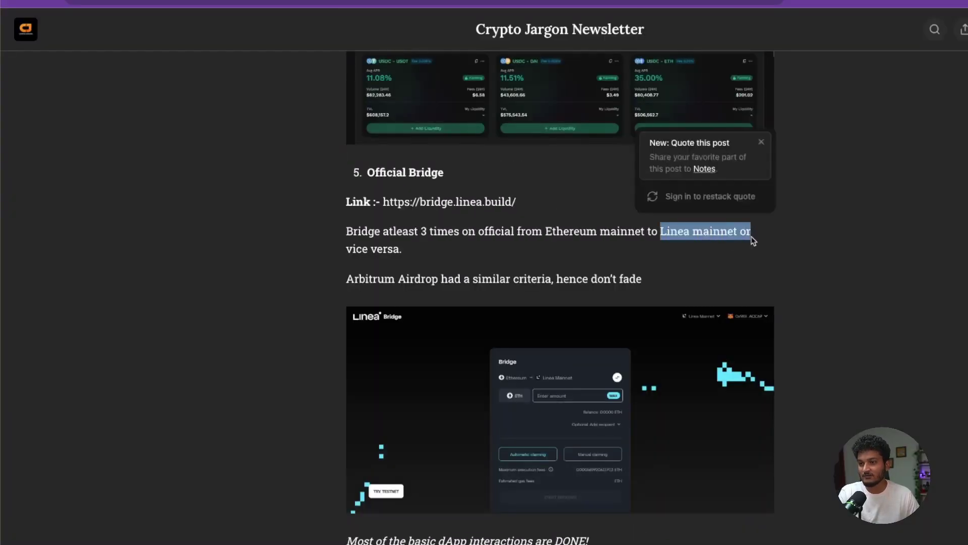
pyautogui.click(531, 240)
pyautogui.scroll(-3, 584, 246)
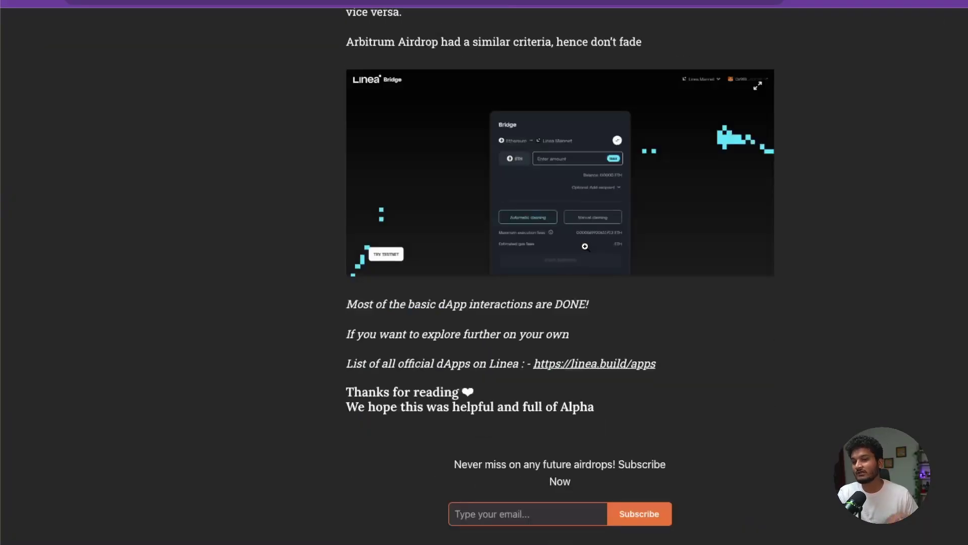
pyautogui.scroll(5, 584, 246)
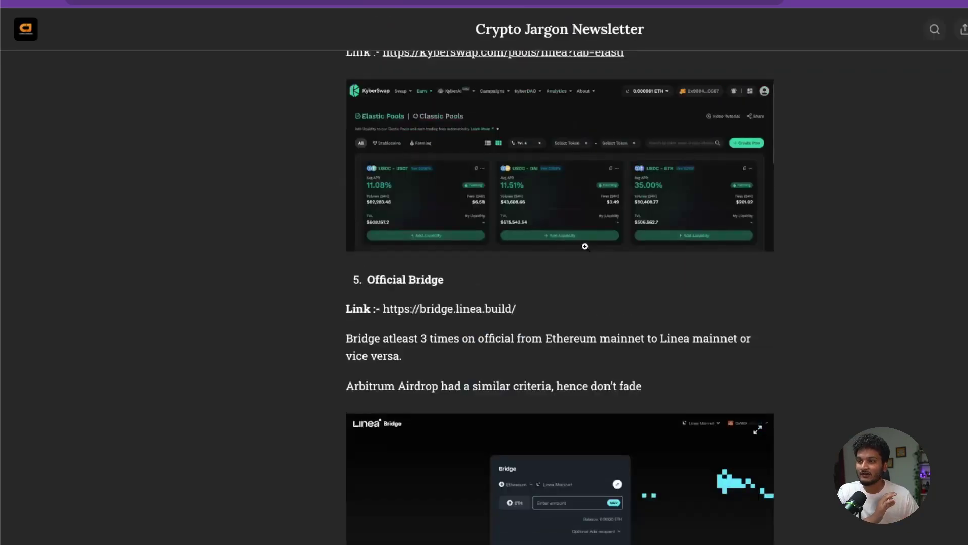
pyautogui.scroll(4, 597, 250)
pyautogui.scroll(3, 607, 256)
pyautogui.scroll(4, 619, 261)
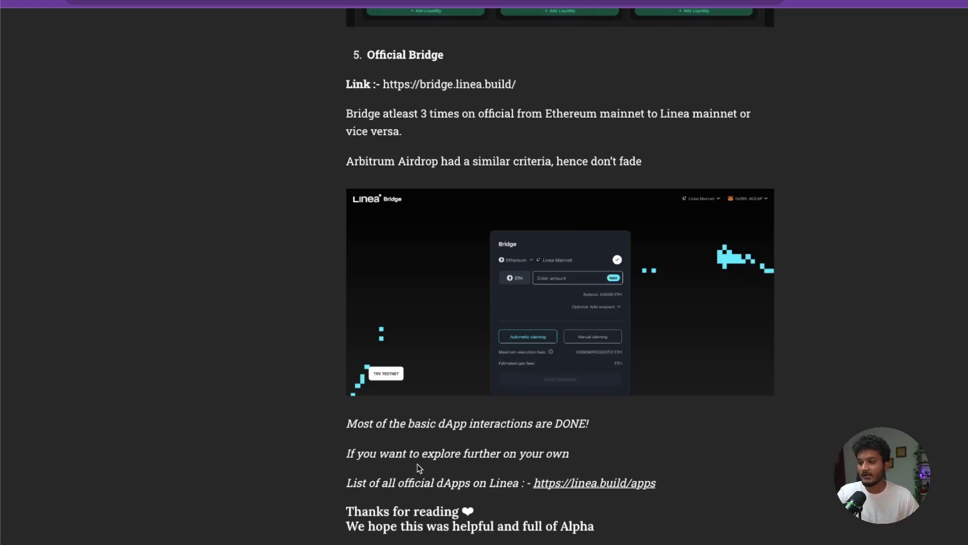
pyautogui.scroll(-2, 417, 468)
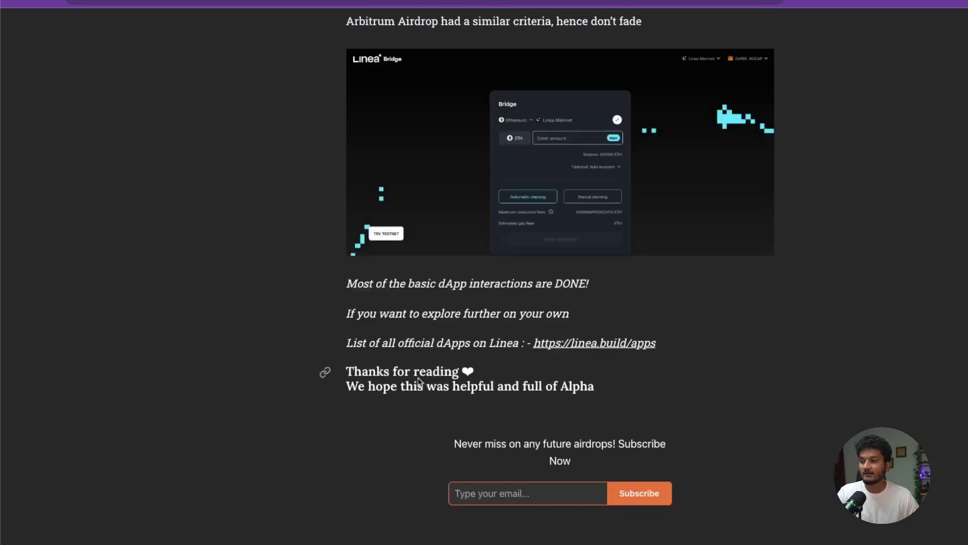
pyautogui.click(560, 342)
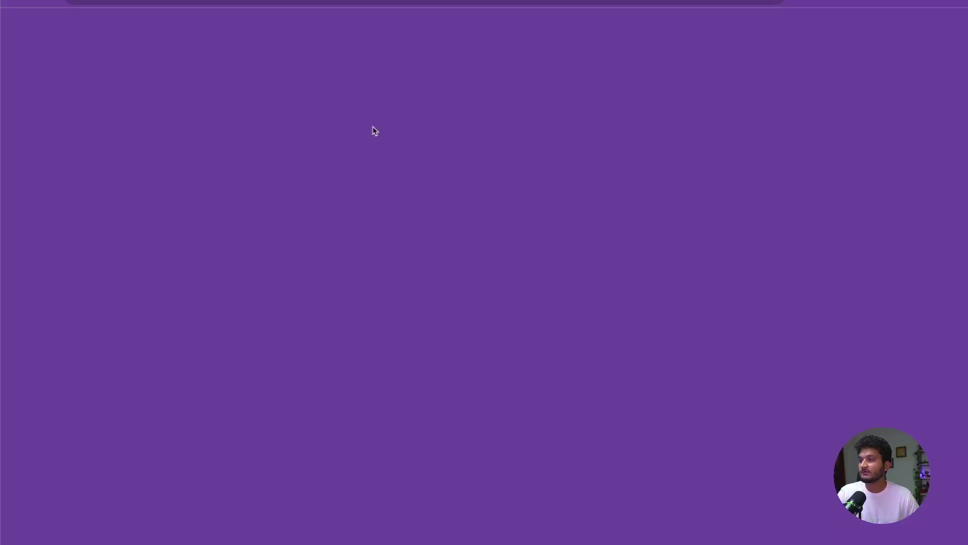
pyautogui.scroll(-3, 396, 219)
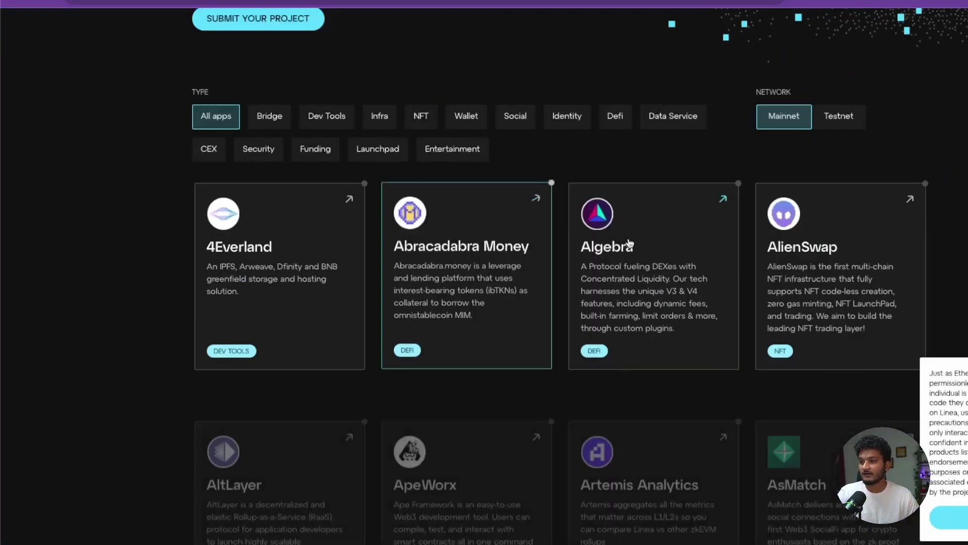
pyautogui.scroll(-3, 630, 244)
pyautogui.hotkey('alt', 'Left')
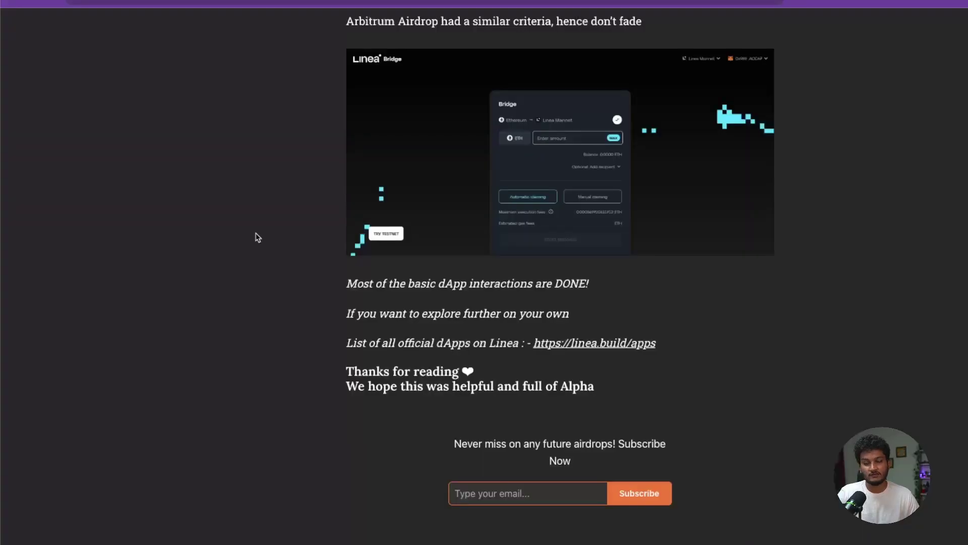
pyautogui.scroll(-1, 255, 238)
pyautogui.scroll(4, 303, 288)
pyautogui.scroll(-1, 324, 312)
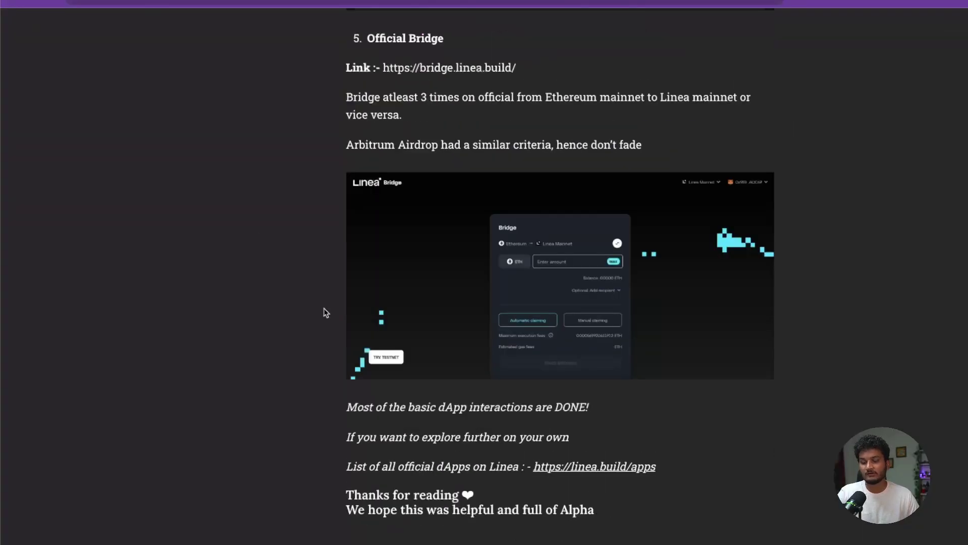
pyautogui.scroll(4, 568, 432)
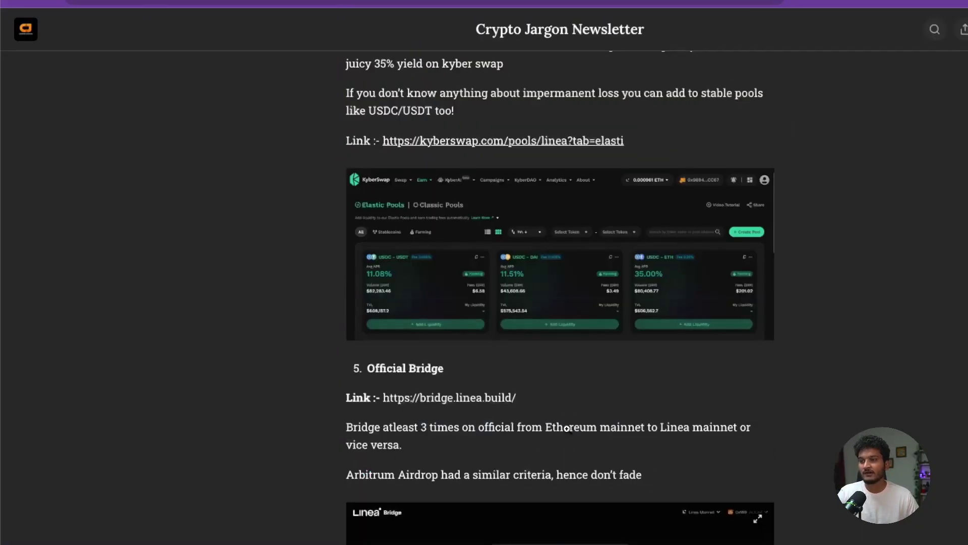
pyautogui.scroll(4, 568, 432)
pyautogui.scroll(4, 567, 432)
pyautogui.scroll(3, 568, 432)
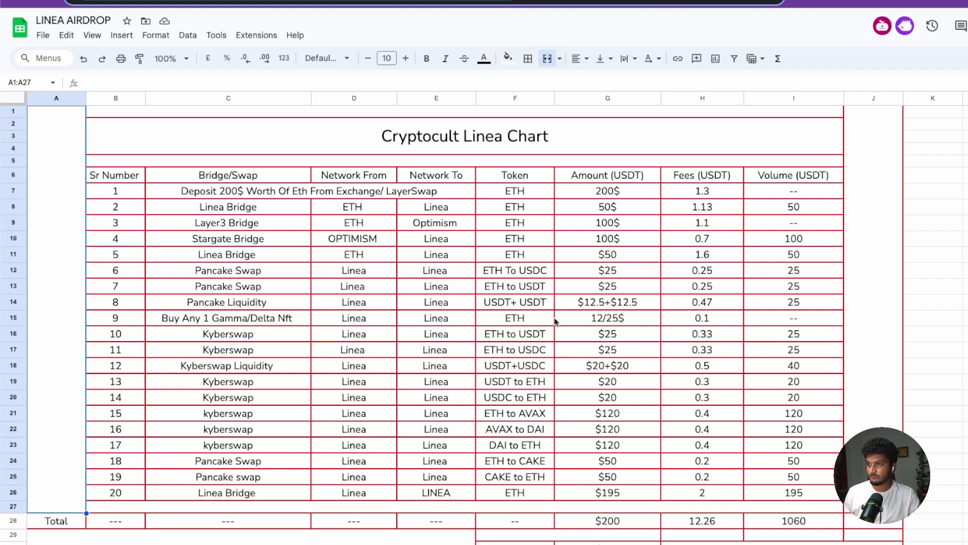
pyautogui.scroll(-1, 554, 317)
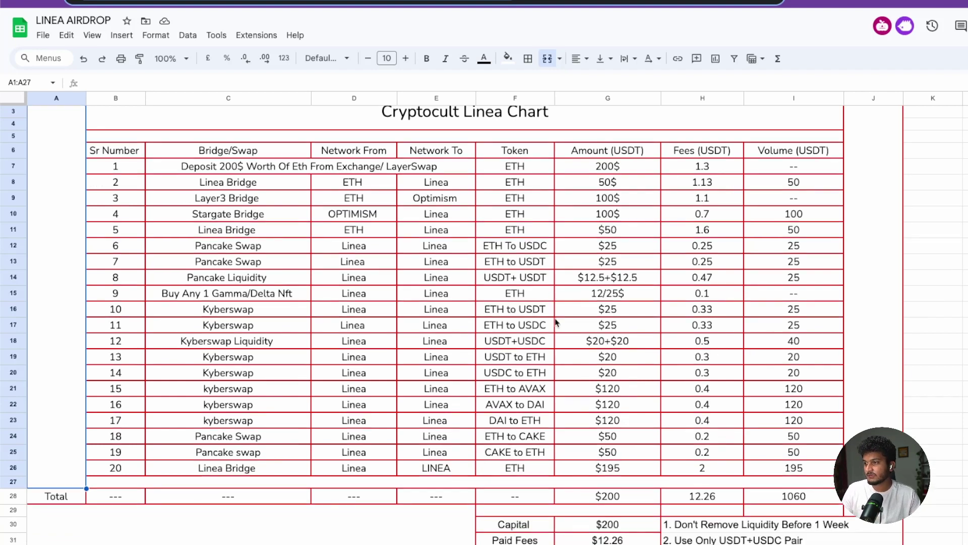
# Review row 8's Linea Bridge entry: ETH to Linea, 50$ amount and 1.13 fee.
pyautogui.click(425, 212)
pyautogui.click(242, 185)
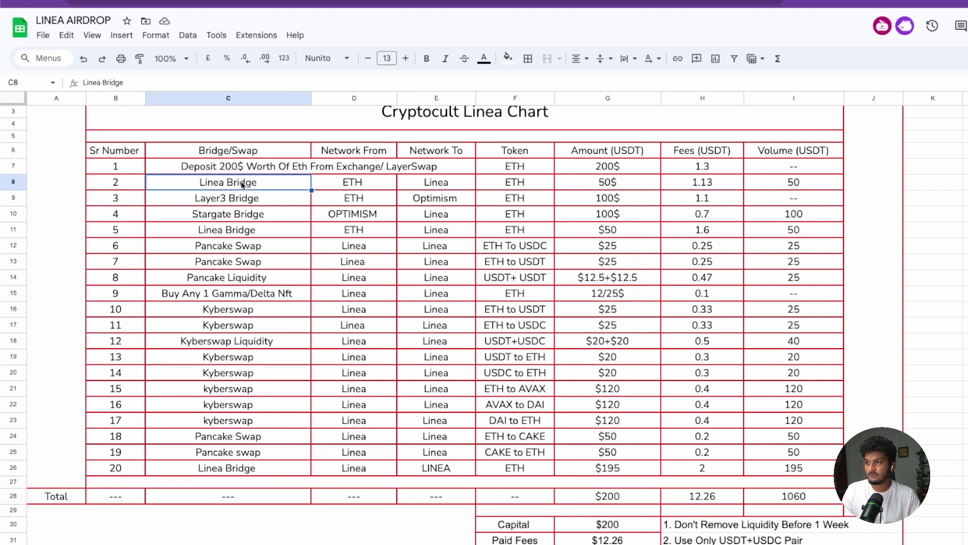
pyautogui.click(368, 189)
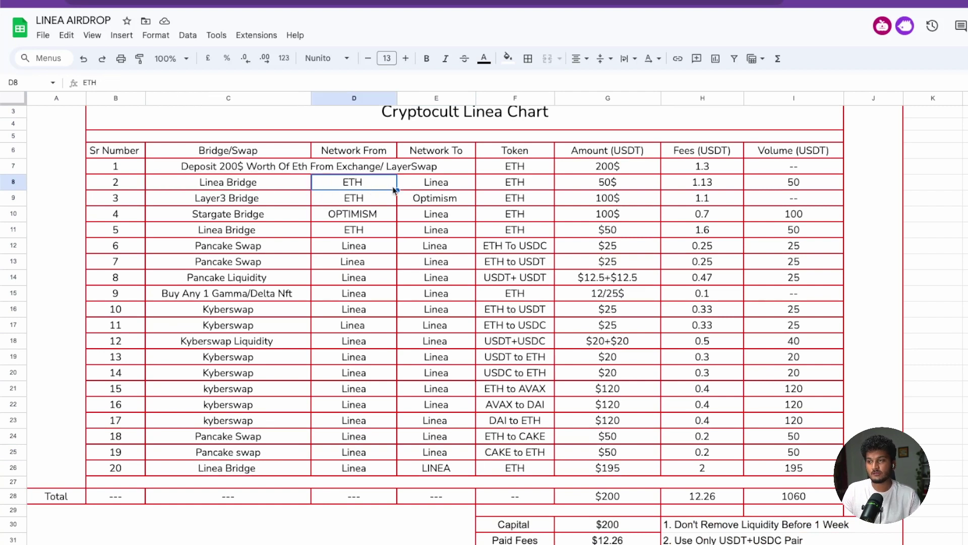
pyautogui.click(428, 192)
pyautogui.click(542, 195)
pyautogui.click(594, 190)
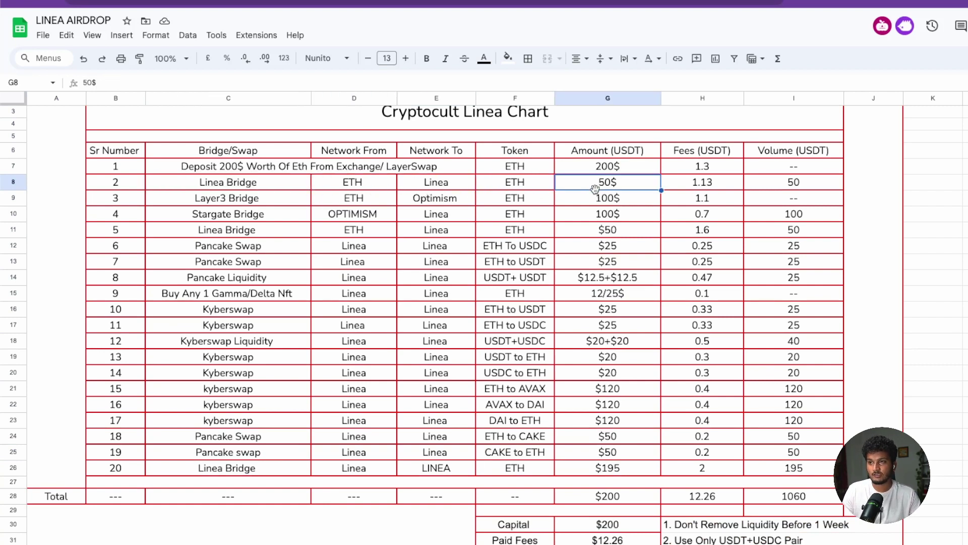
pyautogui.click(676, 185)
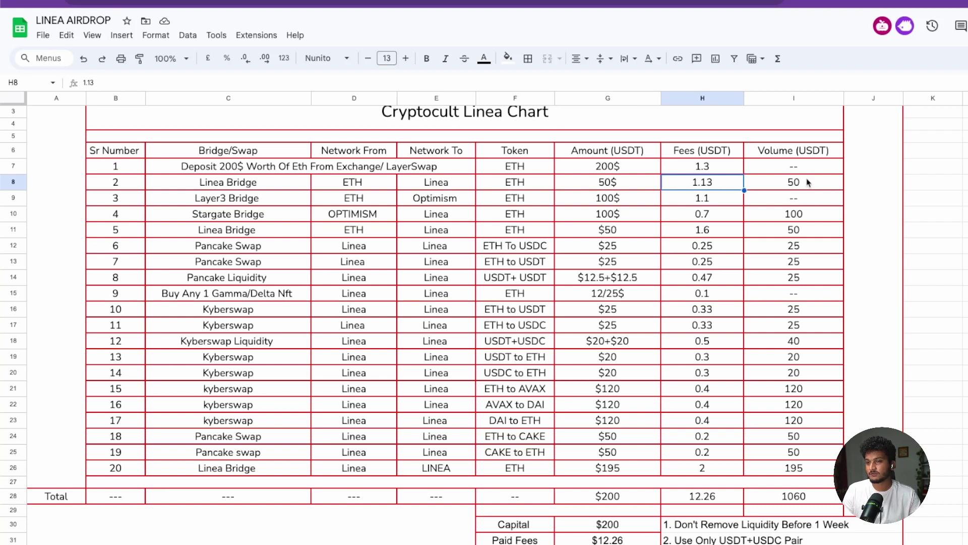
# Change the Linea Bridge volume in I8 from 50 to 40 USDT.
pyautogui.click(810, 154)
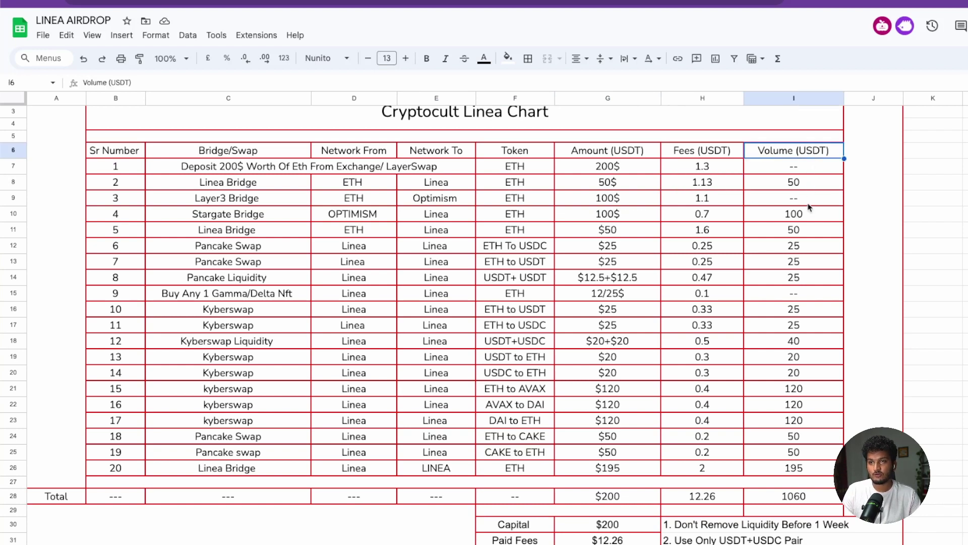
pyautogui.scroll(-1, 808, 204)
pyautogui.click(792, 158)
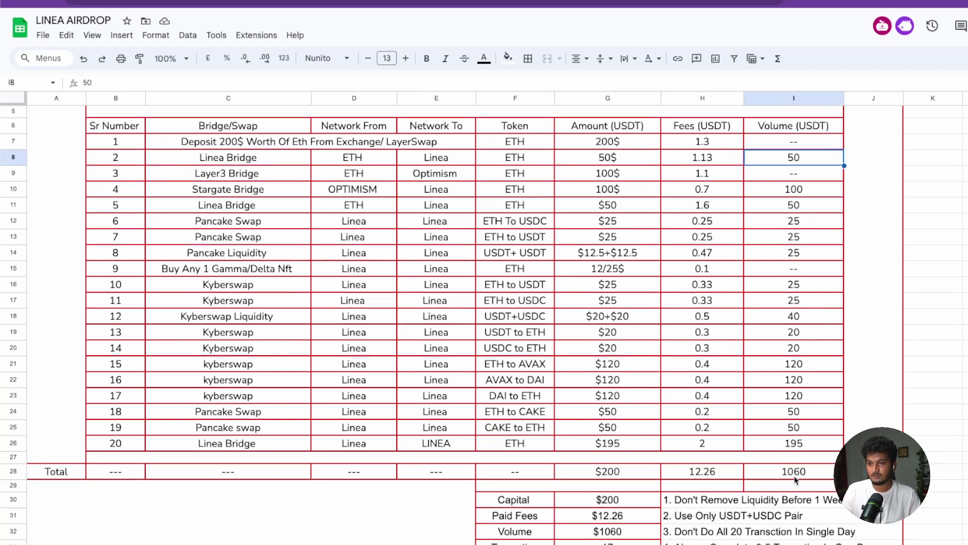
pyautogui.write('40')
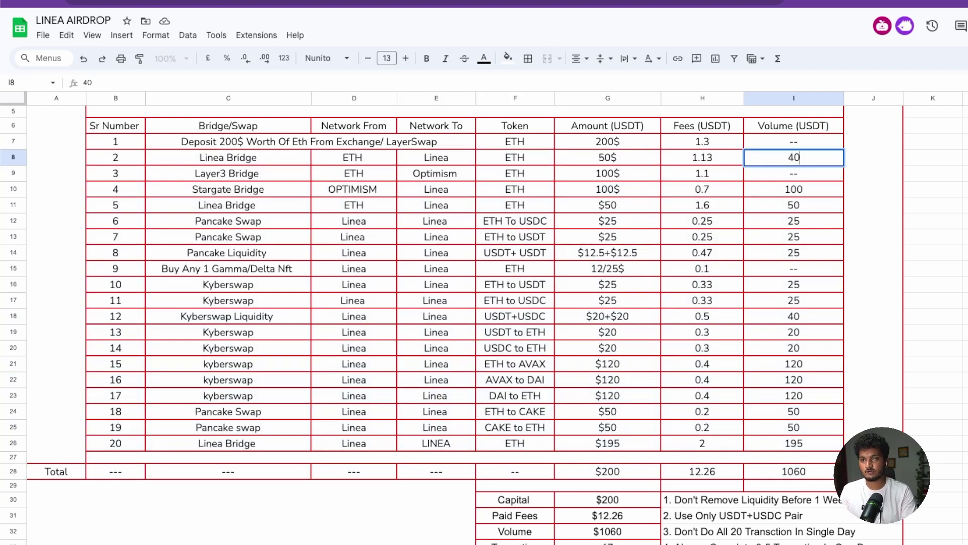
pyautogui.click(803, 285)
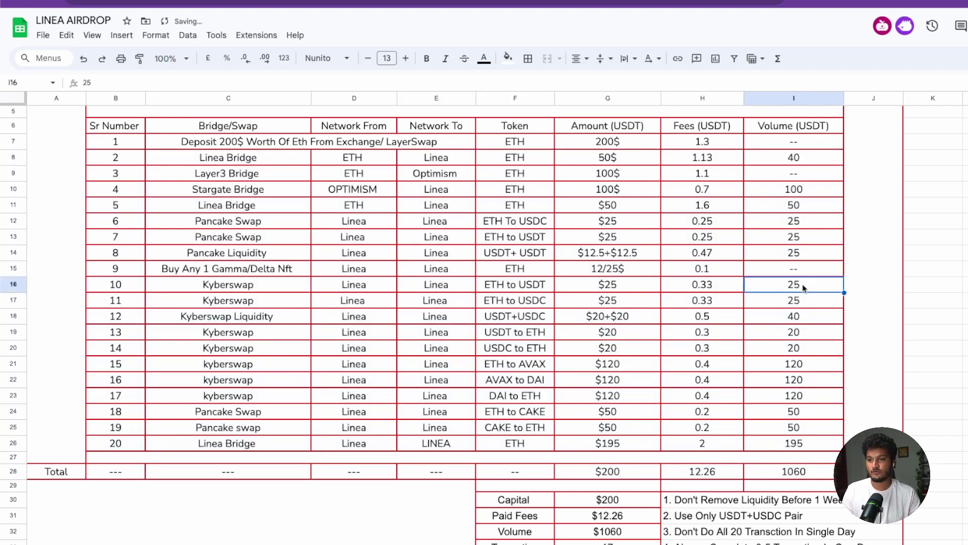
pyautogui.click(784, 163)
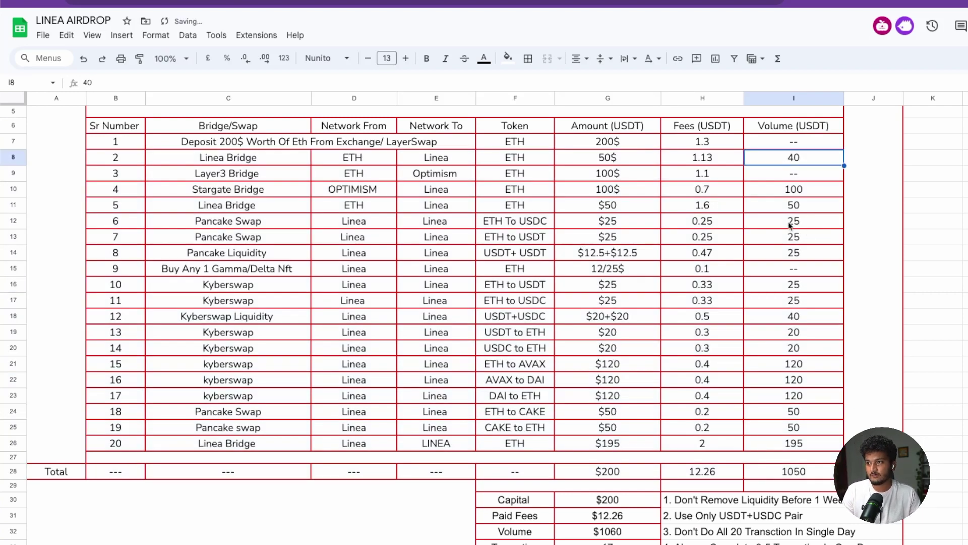
# Point out the Stargate, second Linea Bridge, Pancake Swap, Kyberswap and Kyberswap Liquidity rows.
pyautogui.click(225, 190)
pyautogui.click(240, 205)
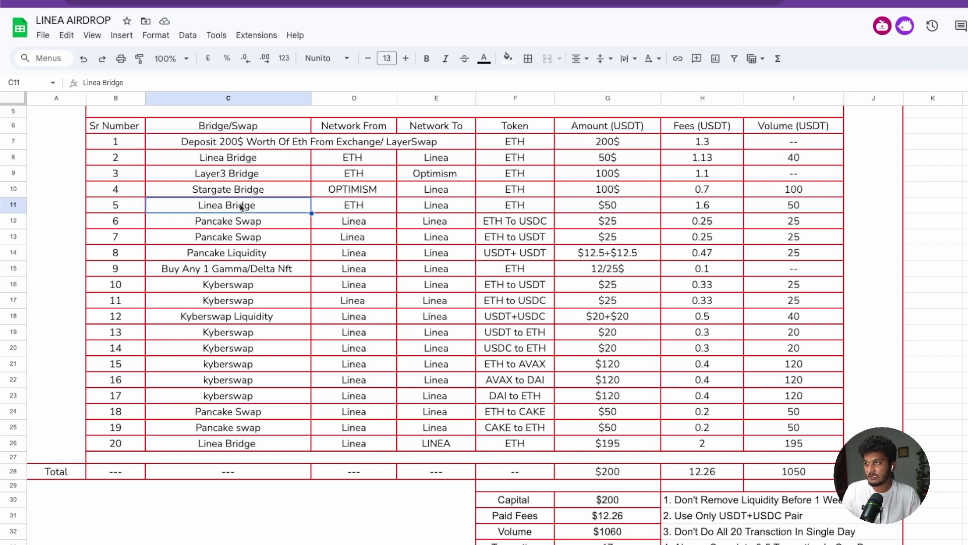
pyautogui.click(244, 225)
pyautogui.click(241, 283)
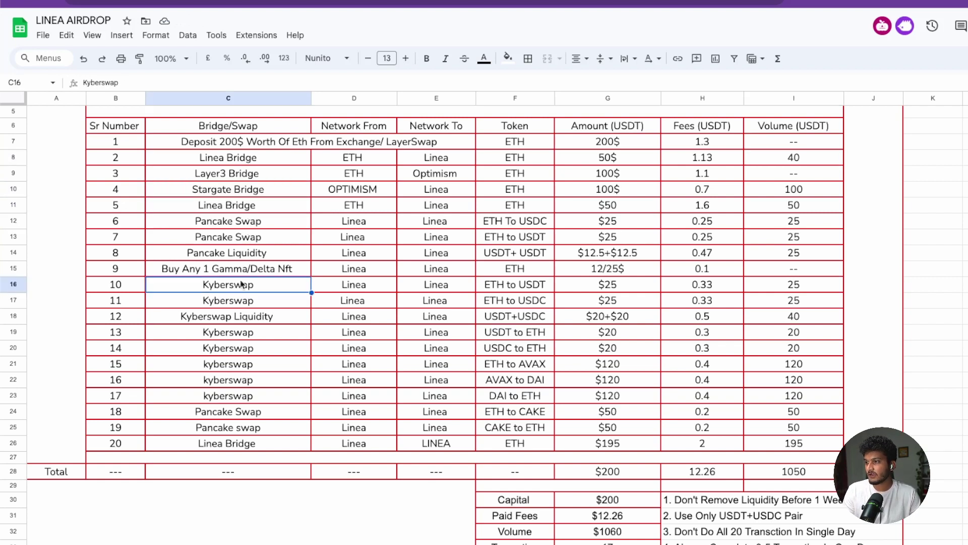
pyautogui.click(238, 318)
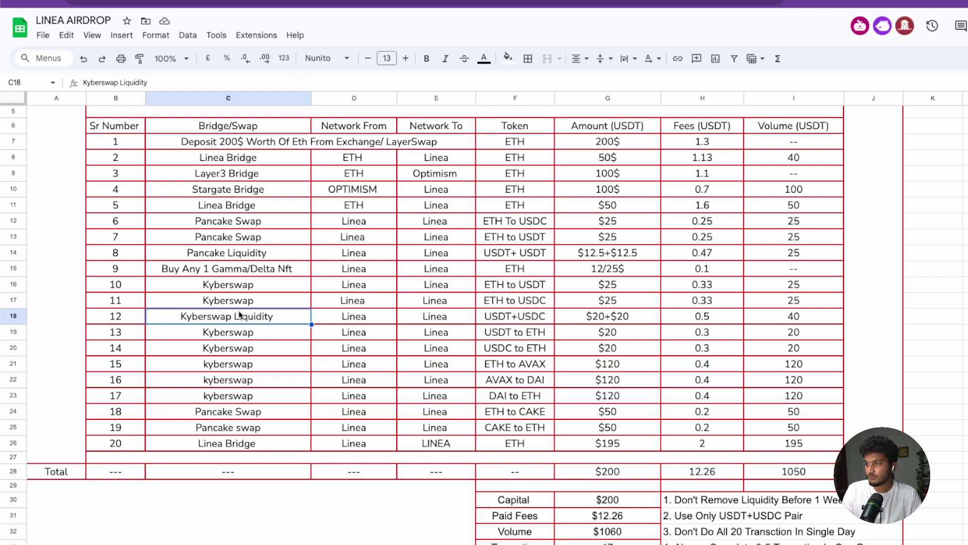
pyautogui.scroll(-1, 591, 301)
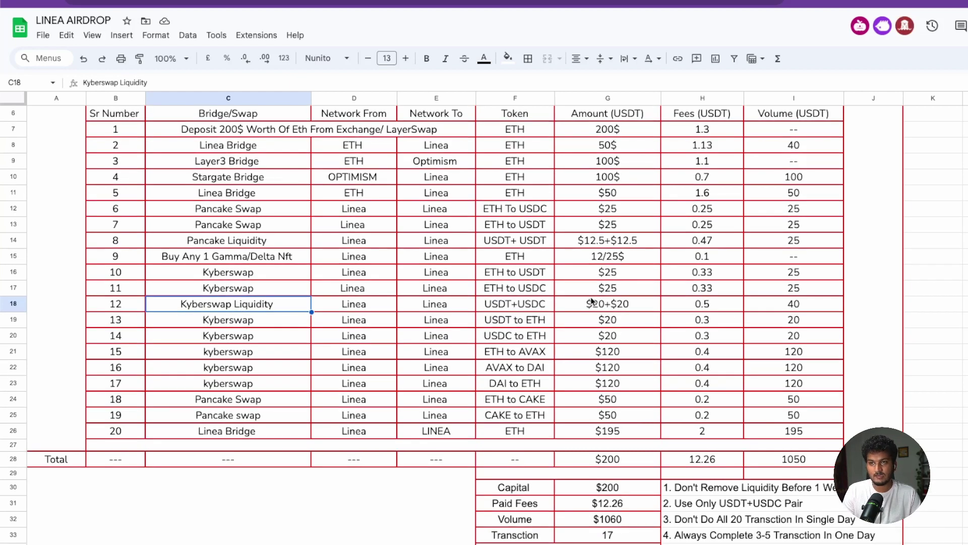
pyautogui.scroll(-1, 592, 301)
pyautogui.scroll(-2, 591, 301)
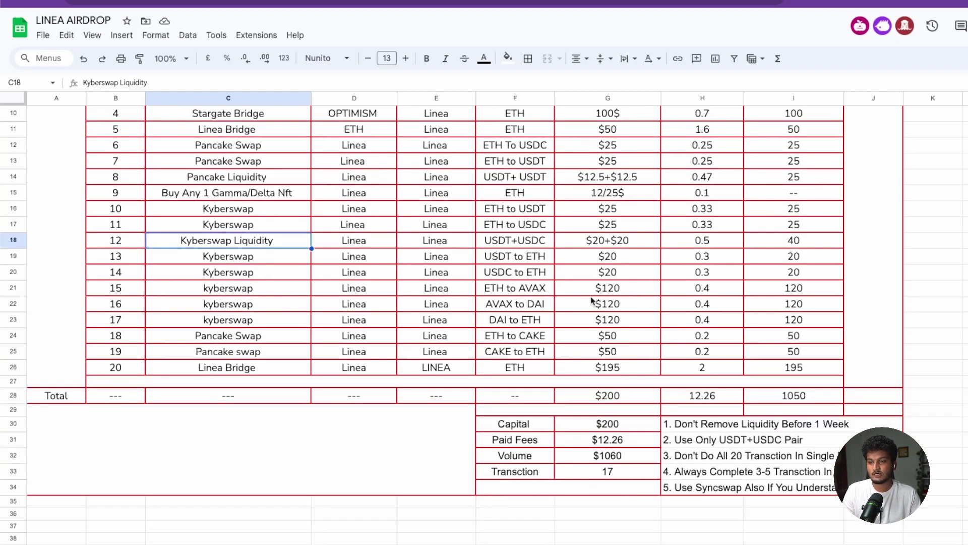
# Read the tips below the chart, ending with Syncswap, and scan the later volume entries.
pyautogui.click(688, 428)
pyautogui.click(706, 445)
pyautogui.click(710, 458)
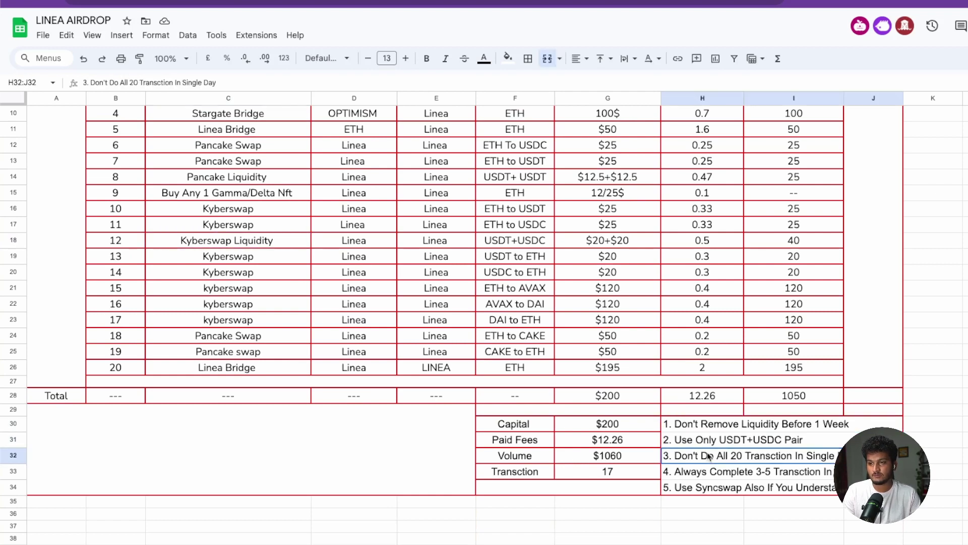
pyautogui.click(720, 487)
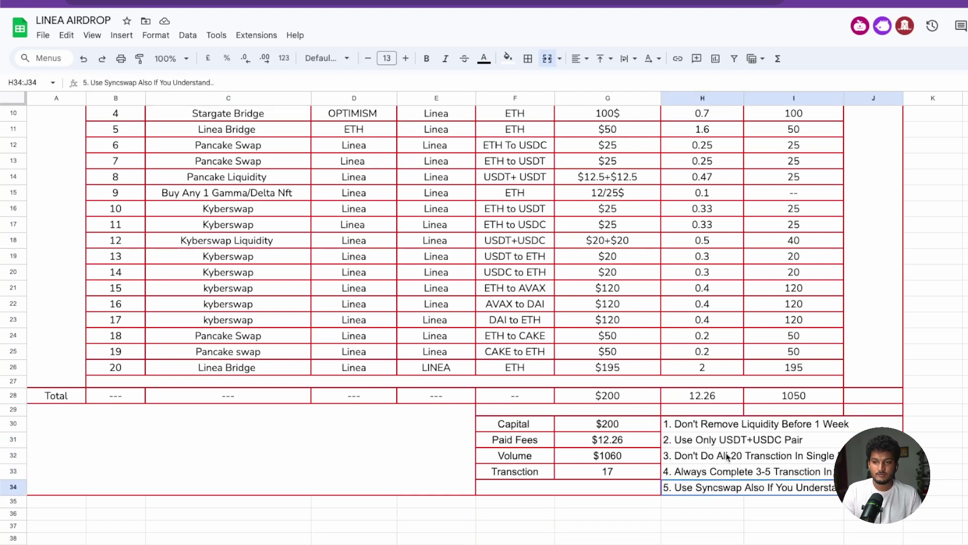
pyautogui.scroll(2, 726, 457)
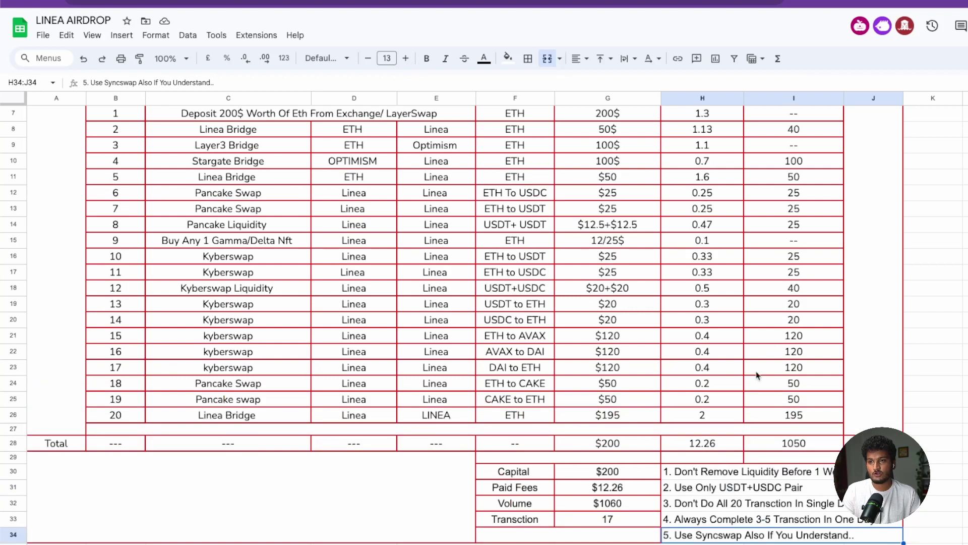
pyautogui.scroll(3, 757, 379)
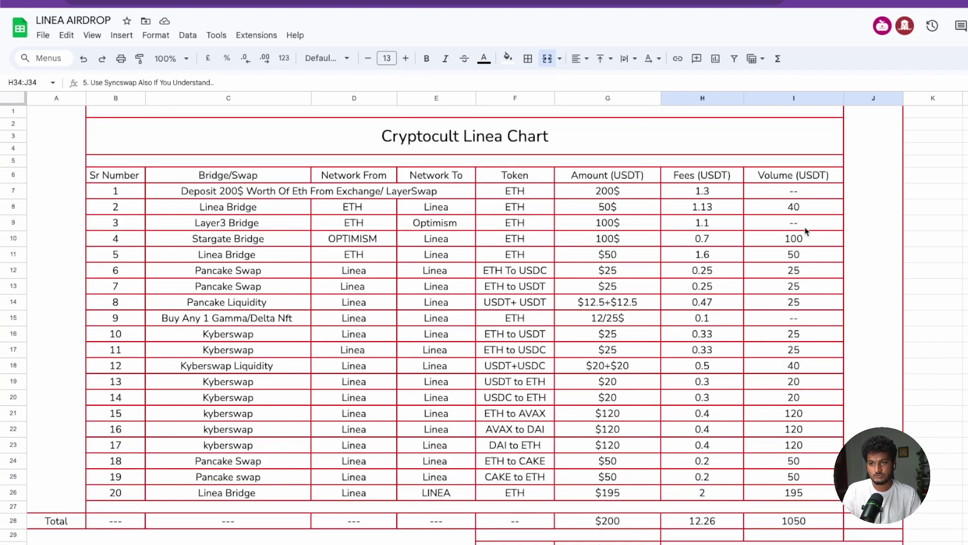
pyautogui.click(797, 496)
pyautogui.click(799, 464)
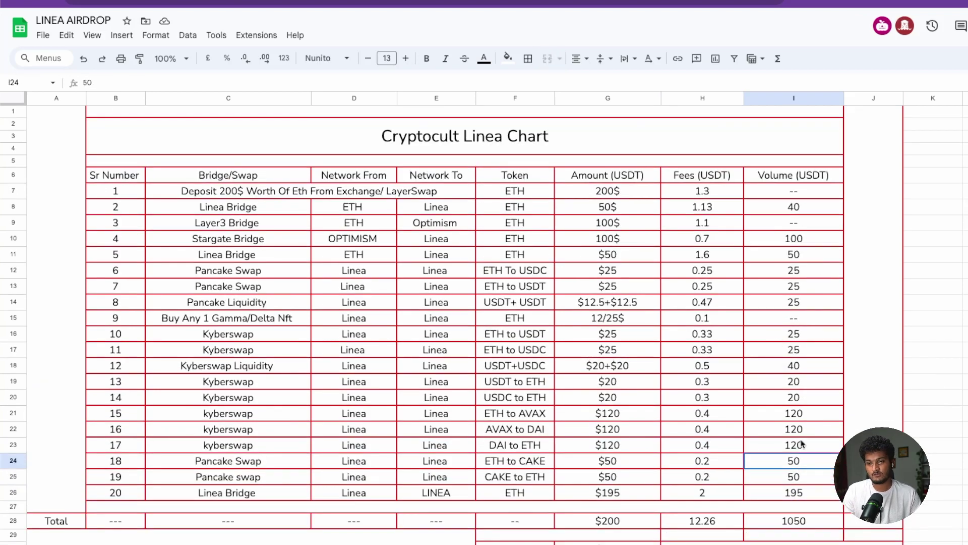
pyautogui.click(802, 415)
# Clear the volume entries from Stargate Bridge down through the first Kyberswap.
pyautogui.click(798, 241)
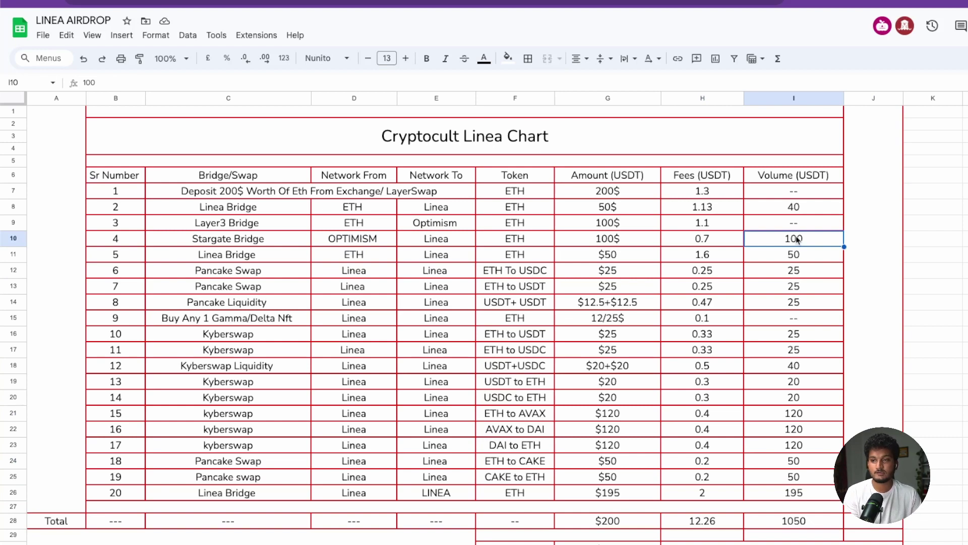
pyautogui.press('Delete')
pyautogui.press('Down')
pyautogui.press('Delete')
pyautogui.press('Down')
pyautogui.press('Delete')
pyautogui.press('Down')
pyautogui.press('Delete')
pyautogui.press('Down')
pyautogui.press('Delete')
pyautogui.press('Down')
pyautogui.press('Down')
pyautogui.press('Delete')
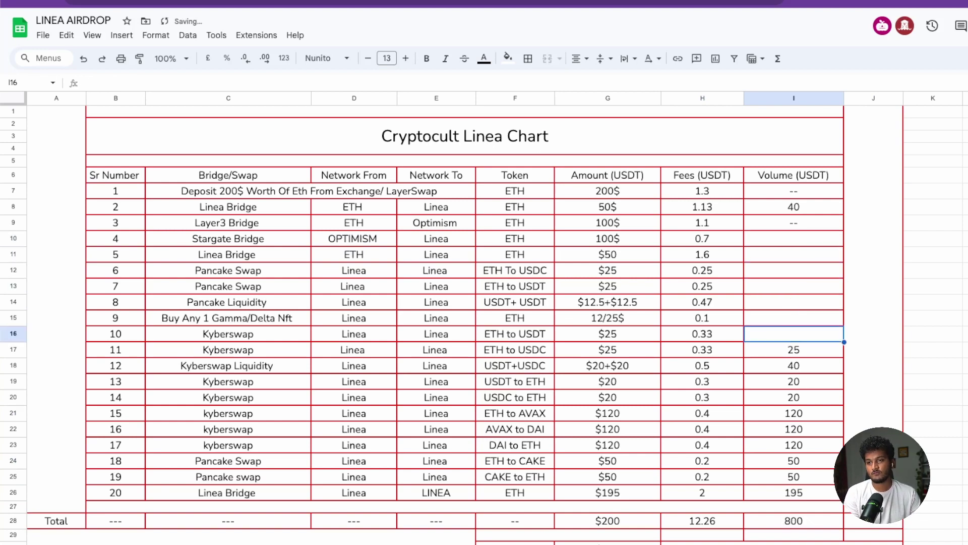
# Clear the remaining Kyberswap volumes, then check the Linea Bridge and Layer3 Bridge fees.
pyautogui.click(811, 357)
pyautogui.press('Delete')
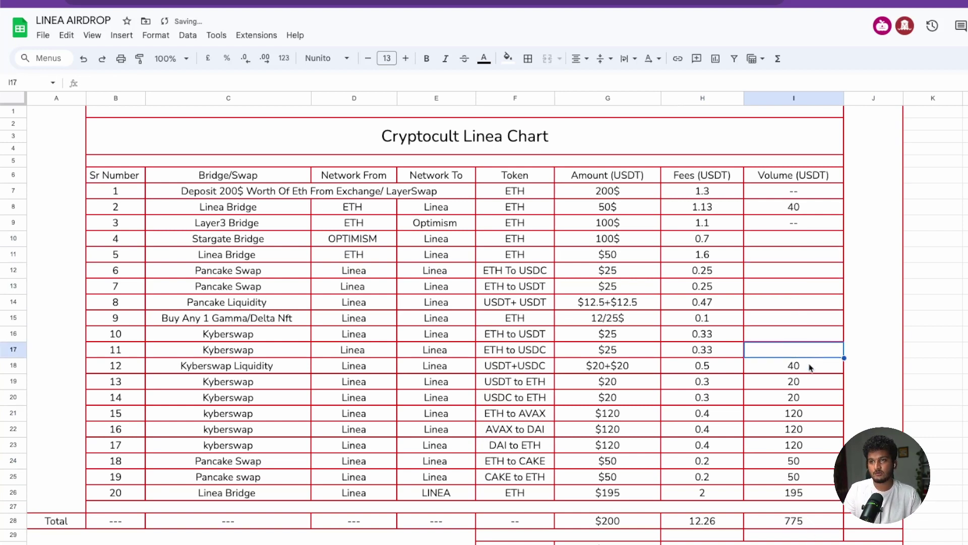
pyautogui.click(809, 367)
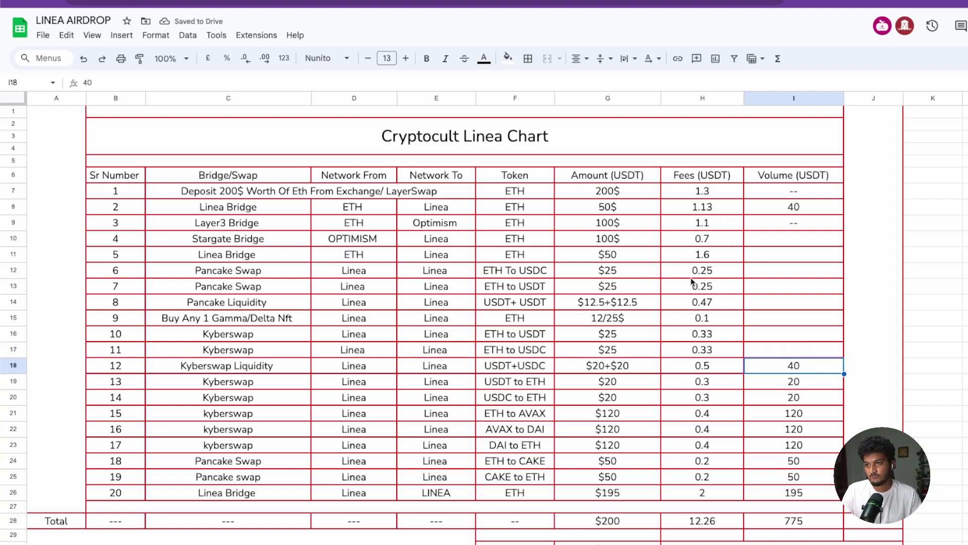
pyautogui.click(705, 207)
pyautogui.press('Down')
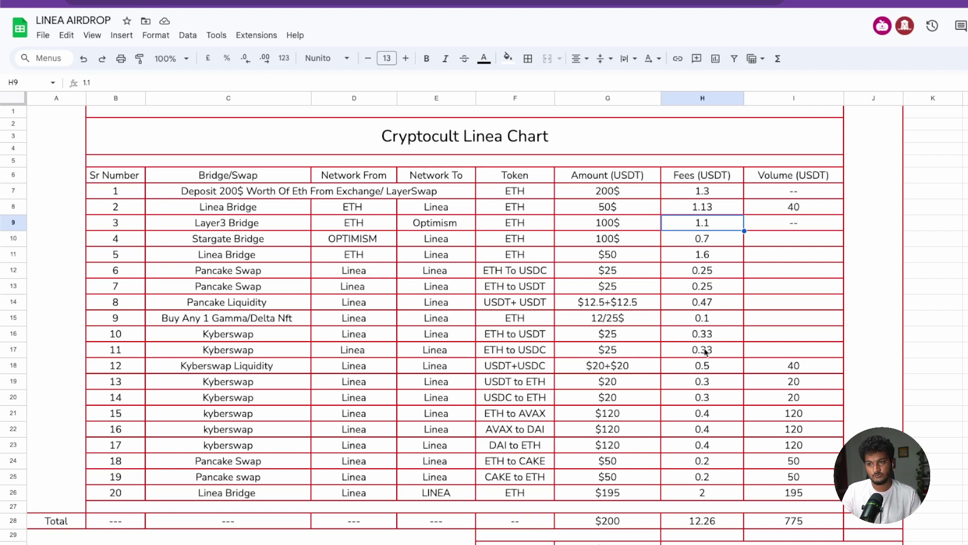
pyautogui.click(700, 522)
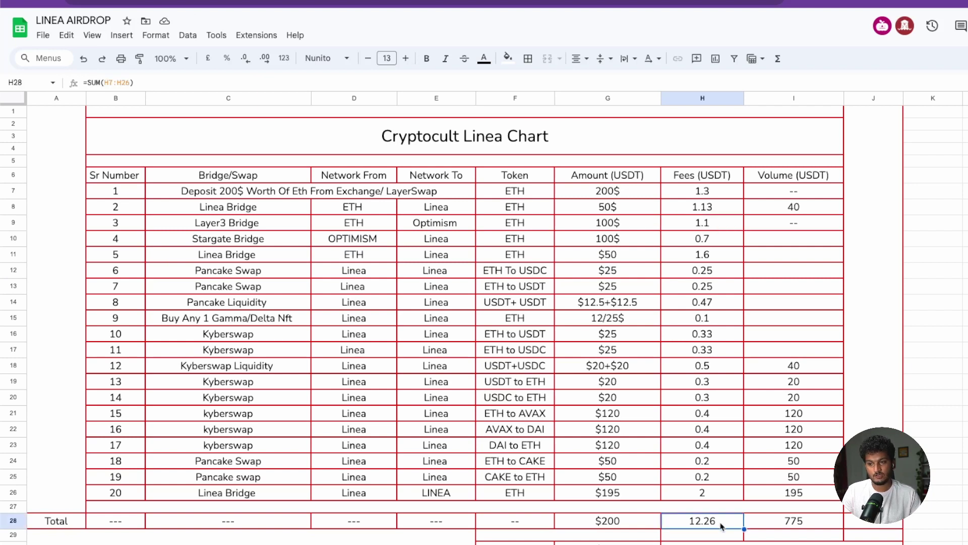
pyautogui.scroll(-1, 721, 526)
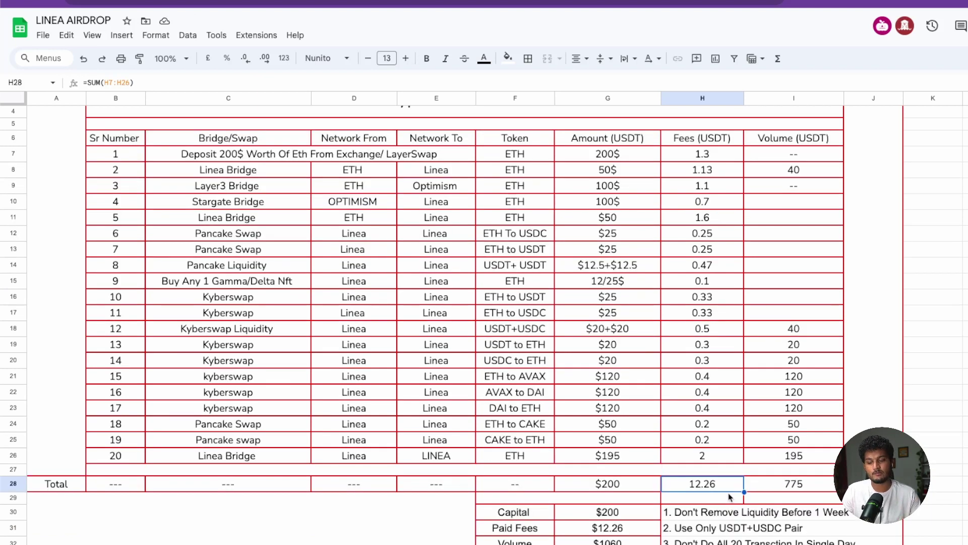